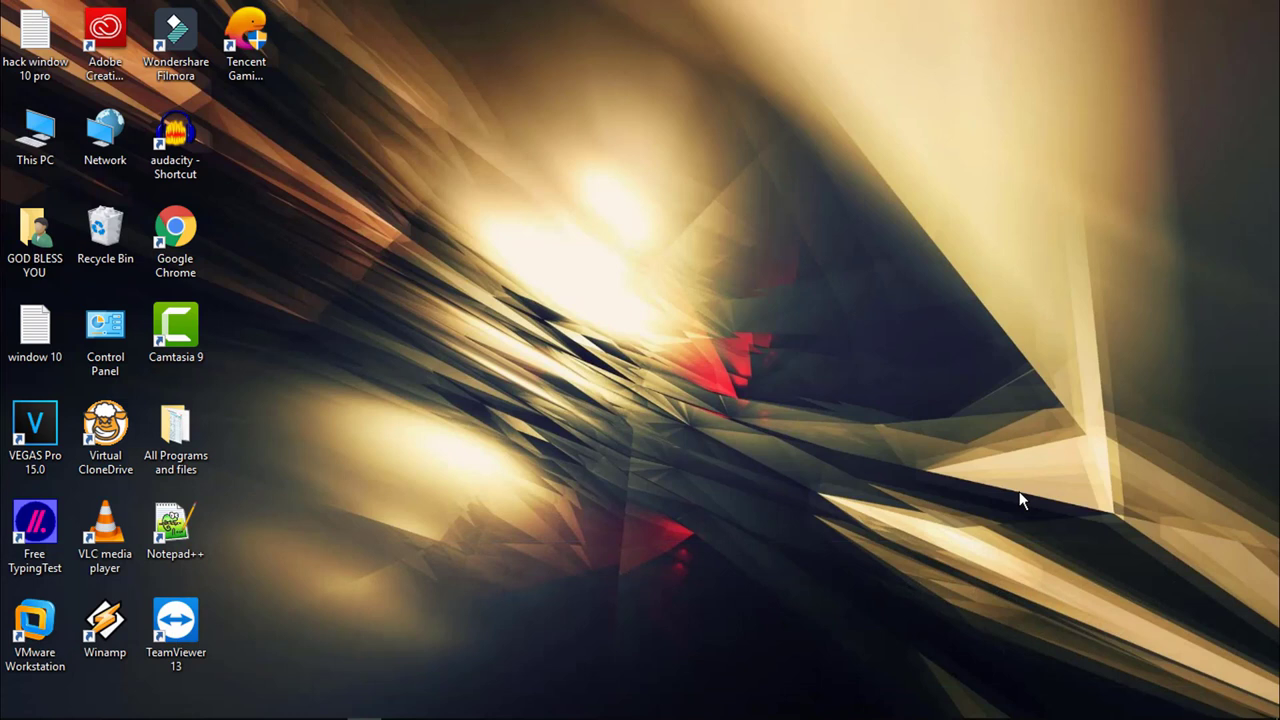
Open Local Disk (P:) from This PC to examine its files and folders, then close File Explorer.
double_click(52, 141)
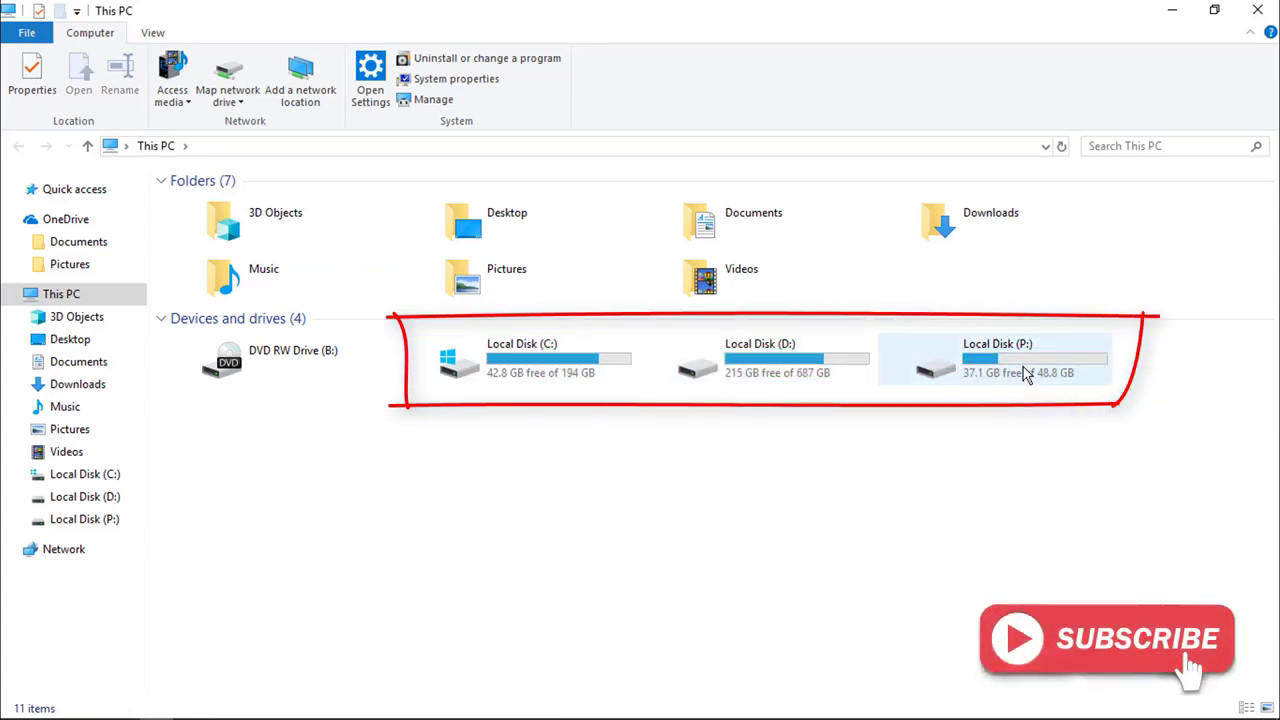
left_click(960, 358)
double_click(960, 358)
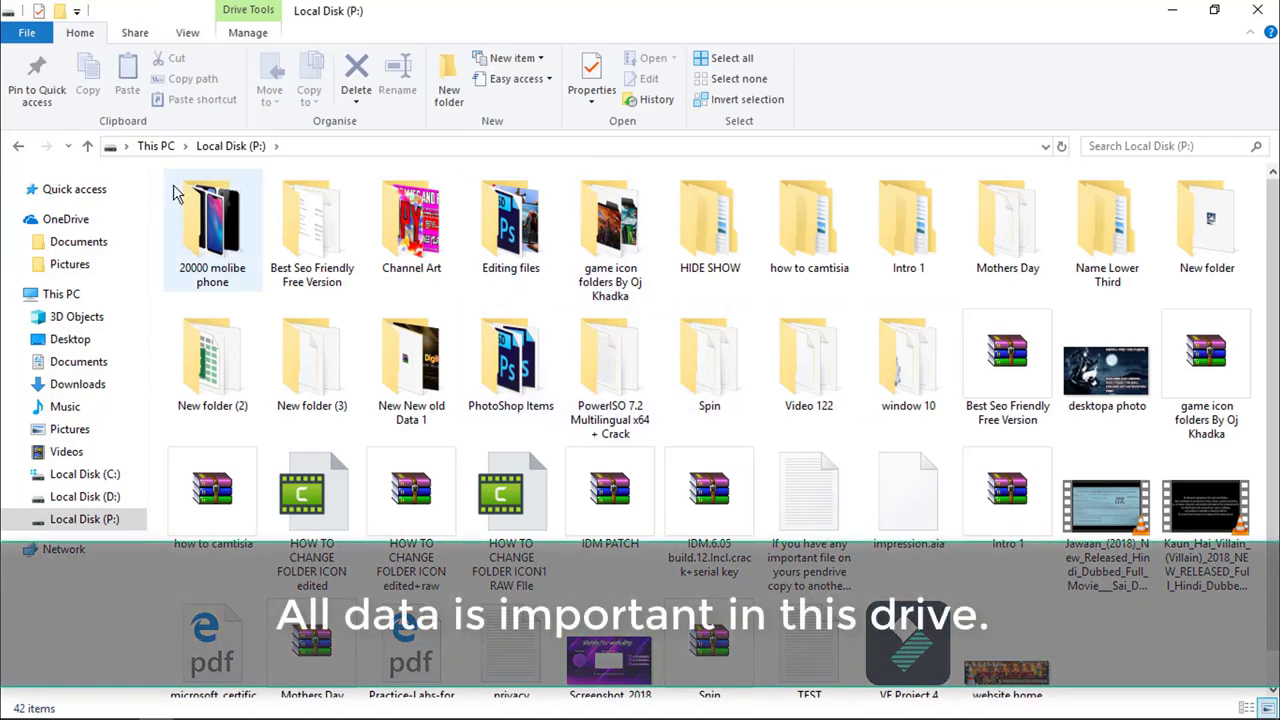
left_click(87, 146)
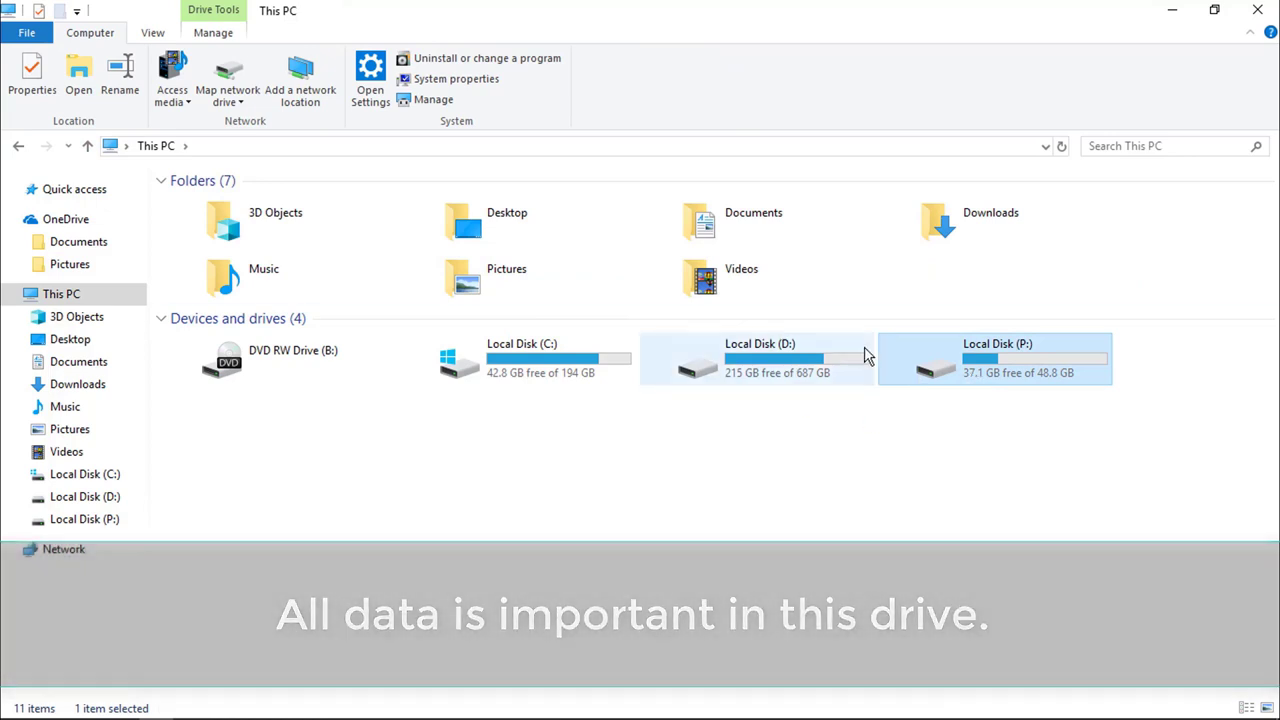
double_click(1001, 367)
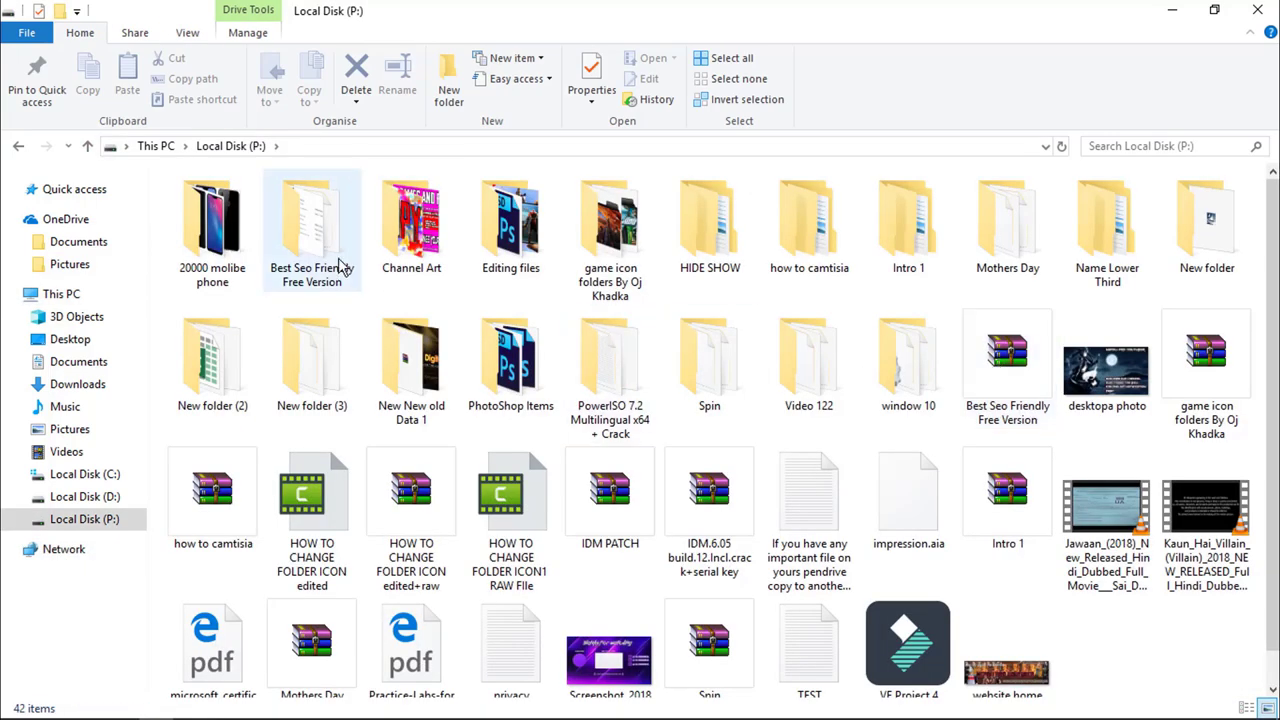
left_click(88, 146)
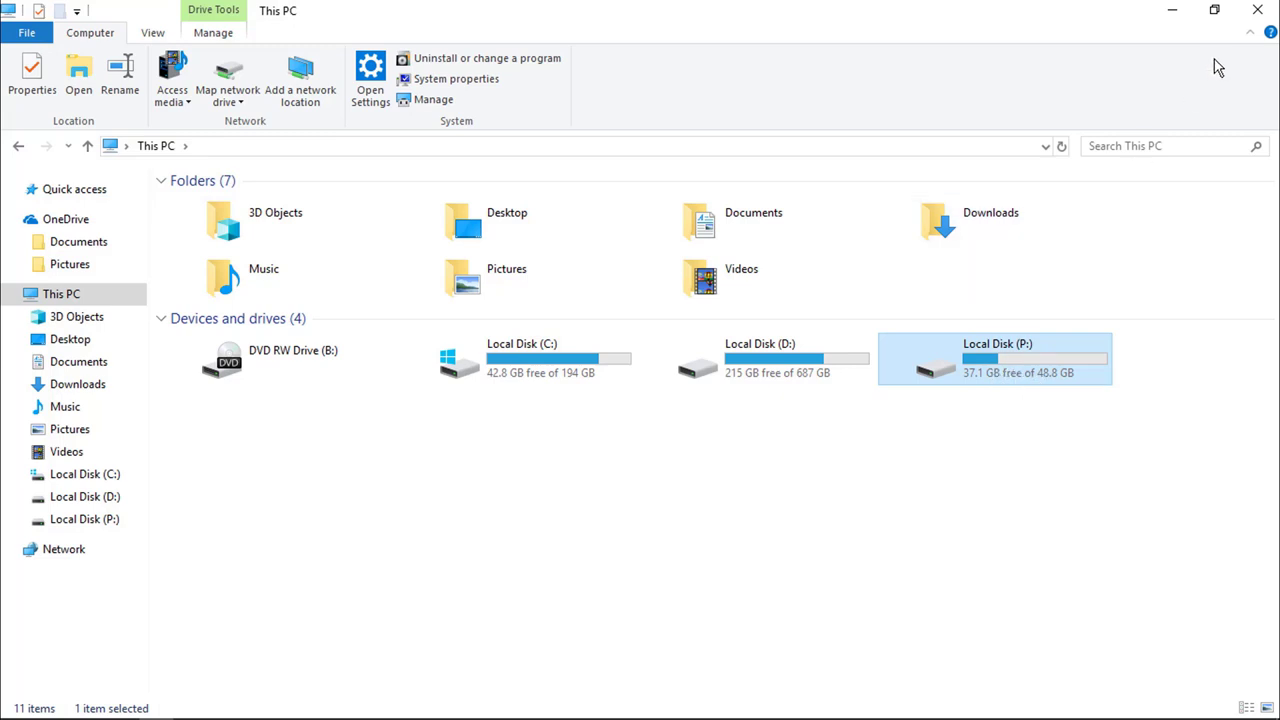
left_click(1266, 14)
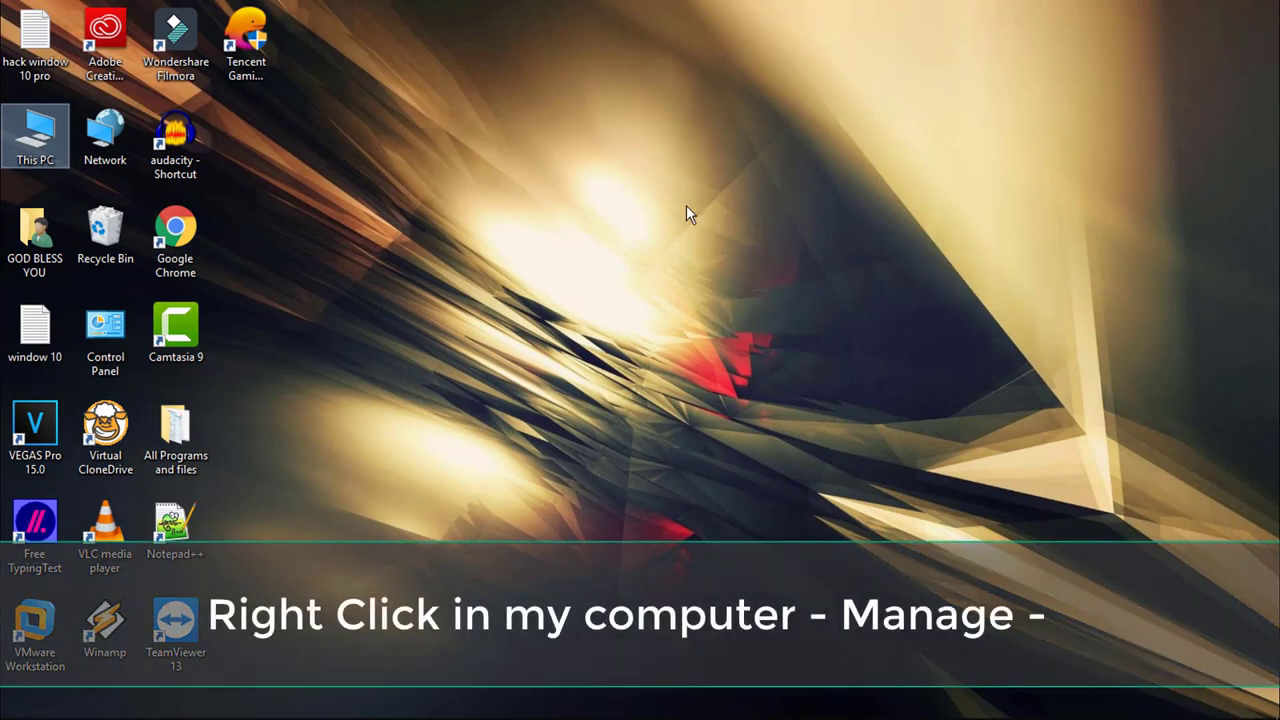
Open Disk Management through the computer's Manage option and select the Local Disk (P:) partition on Disk 0.
right_click(33, 137)
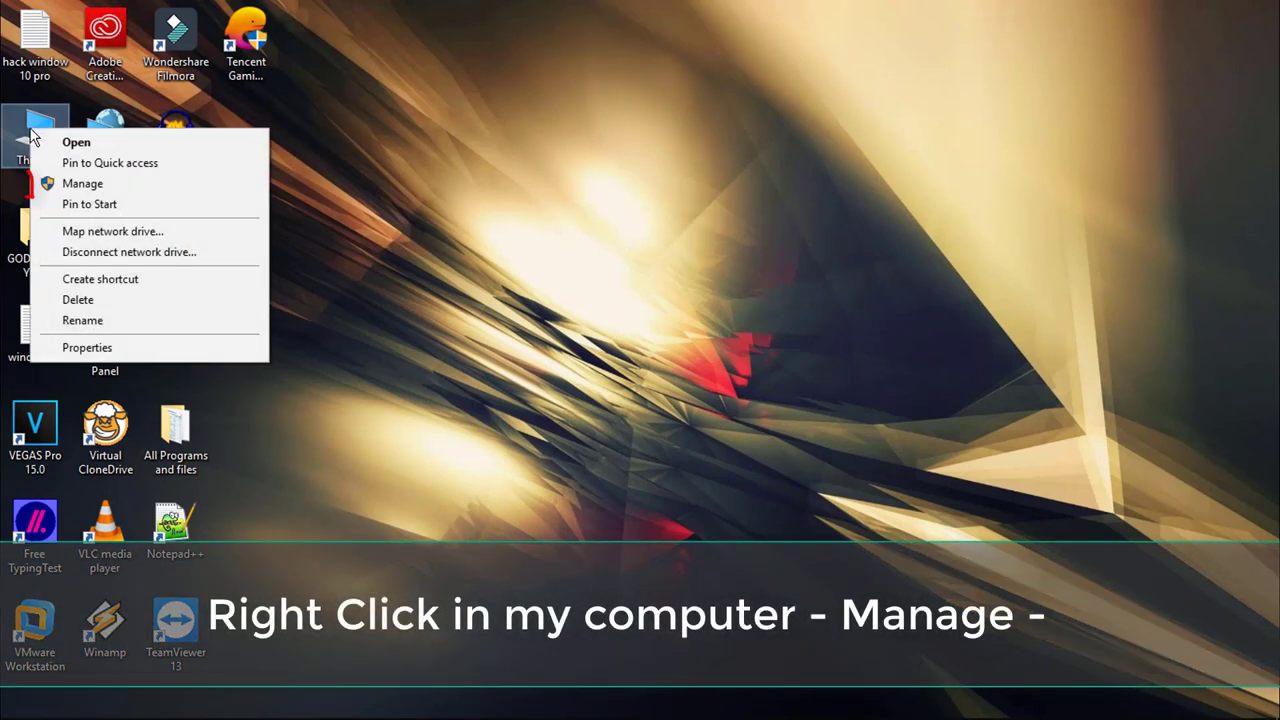
left_click(76, 188)
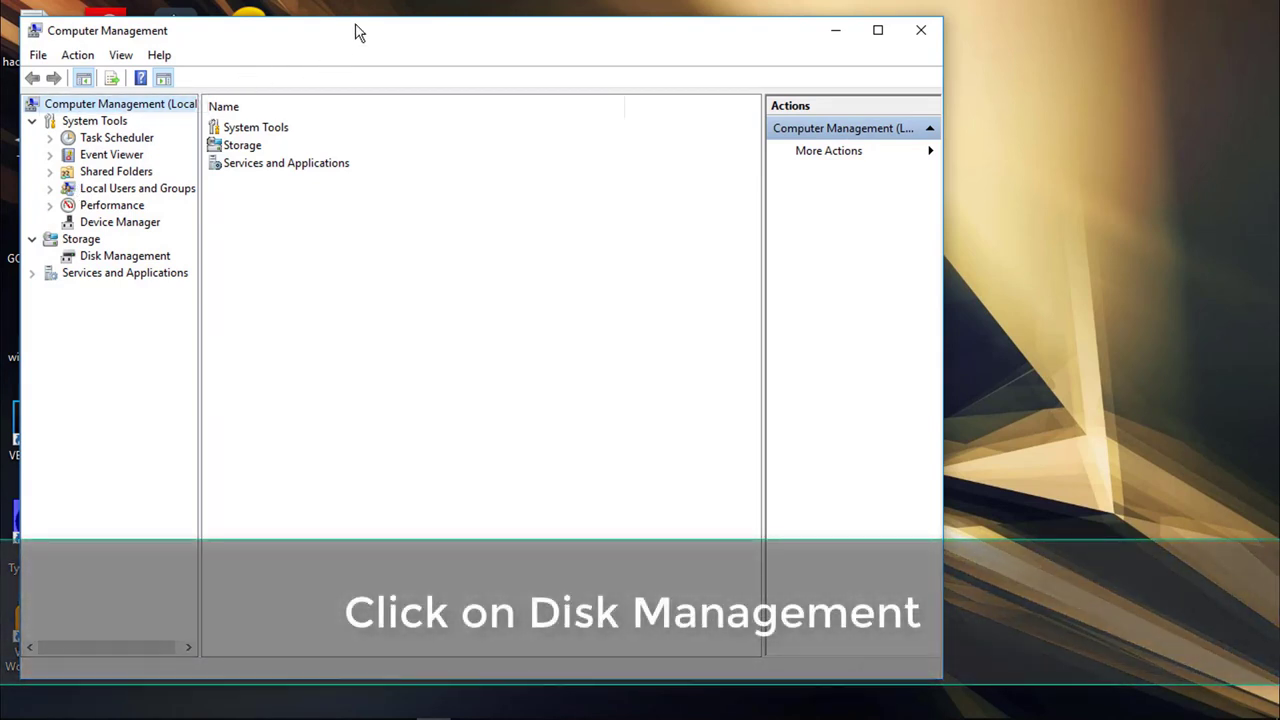
left_click_drag(360, 33, 374, 32)
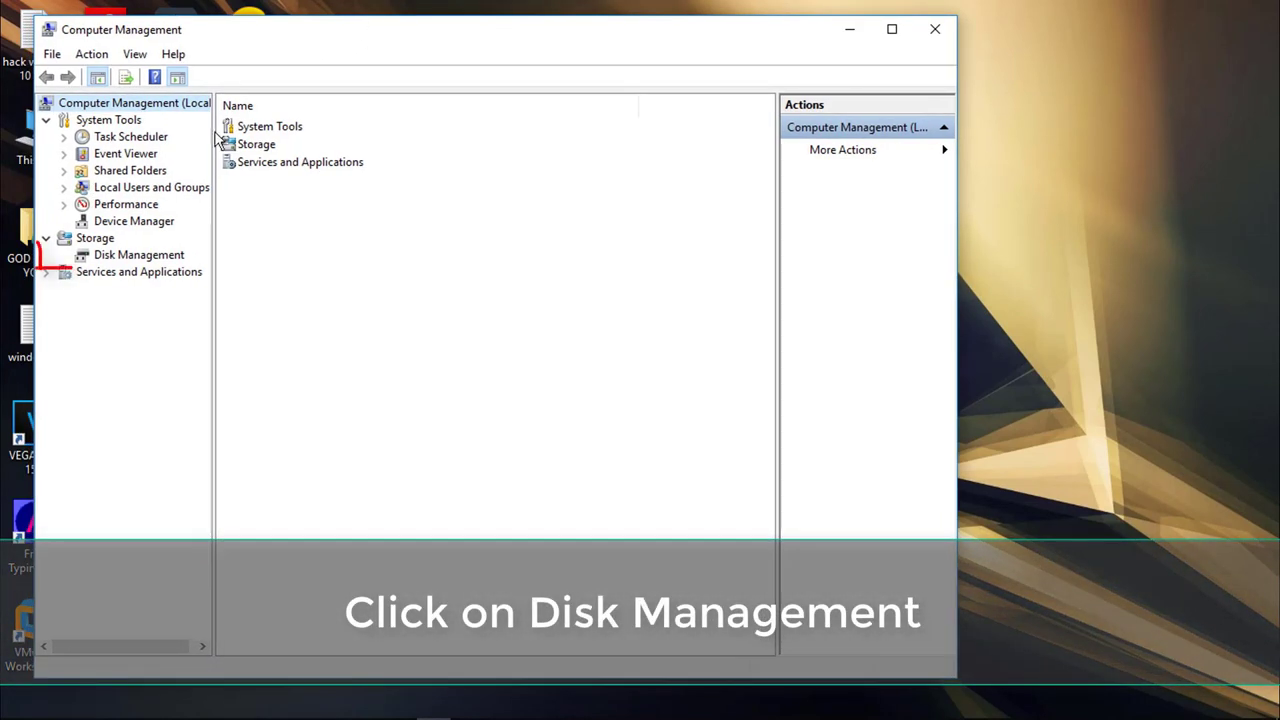
left_click(117, 259)
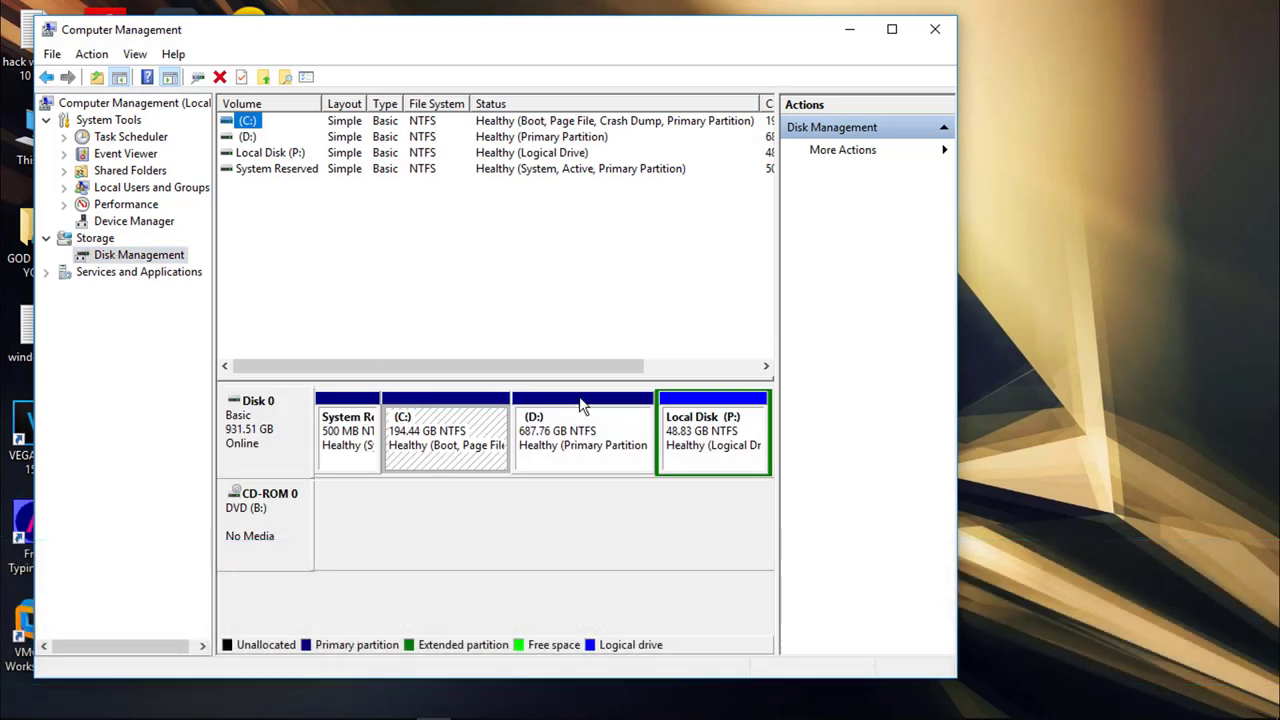
left_click(710, 440)
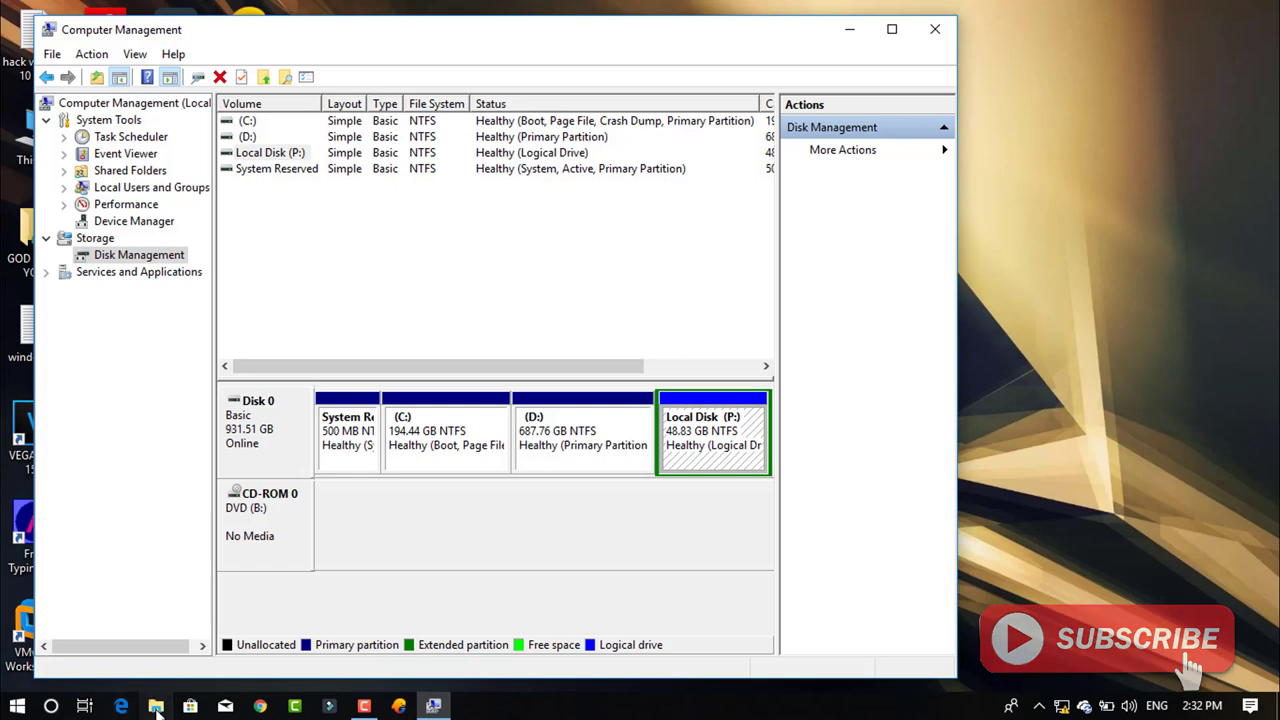
Open This PC in File Explorer, and move and shrink the Computer Management window over it so Local Disk (P:) stays visible.
left_click(156, 708)
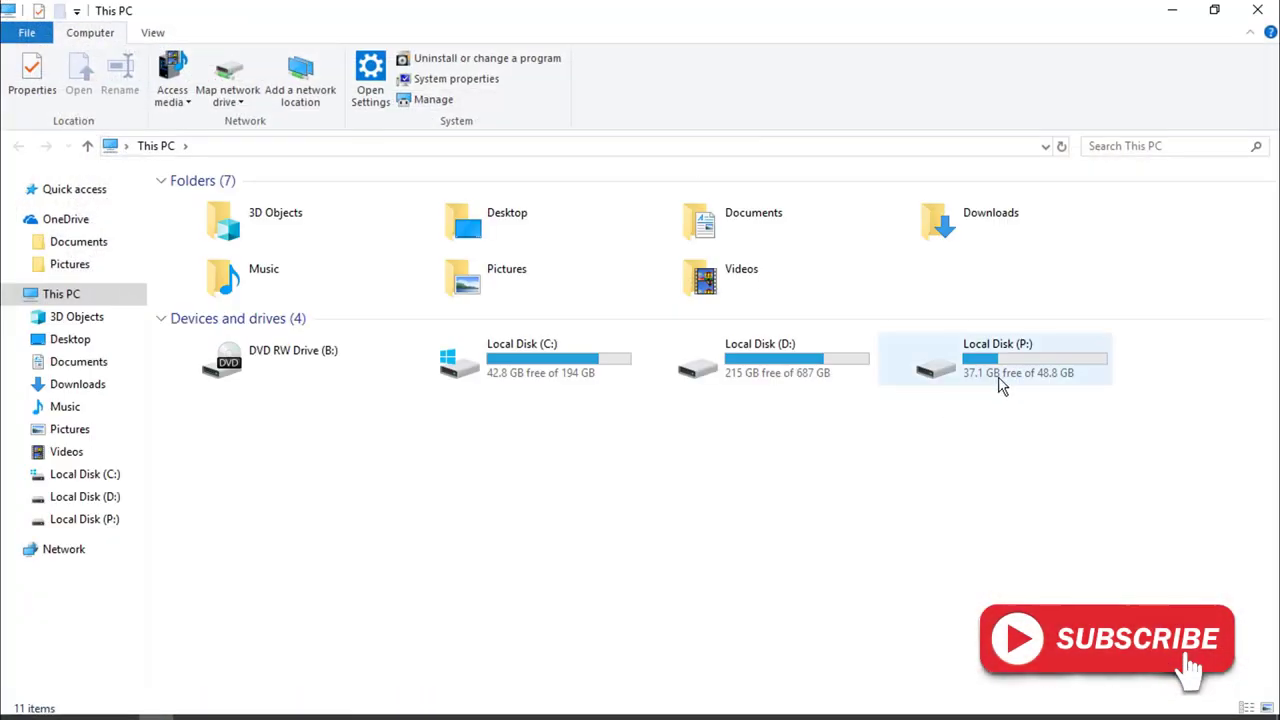
left_click(1001, 383)
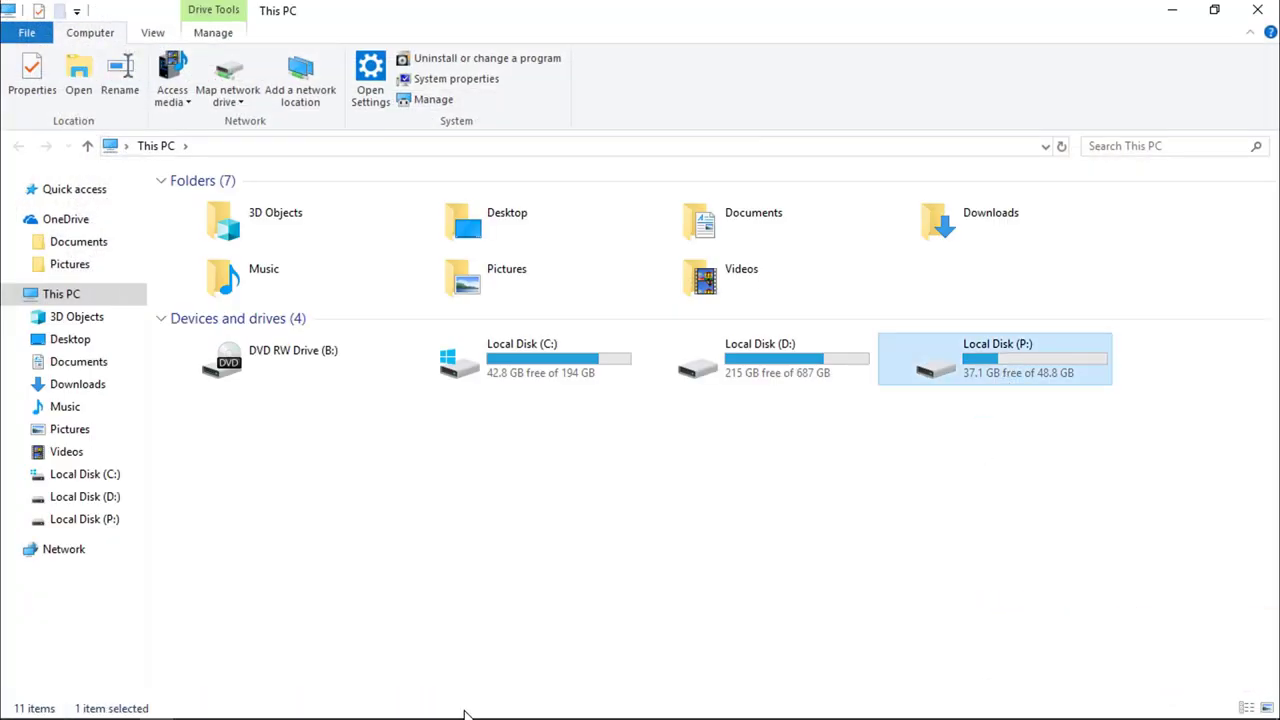
left_click(433, 706)
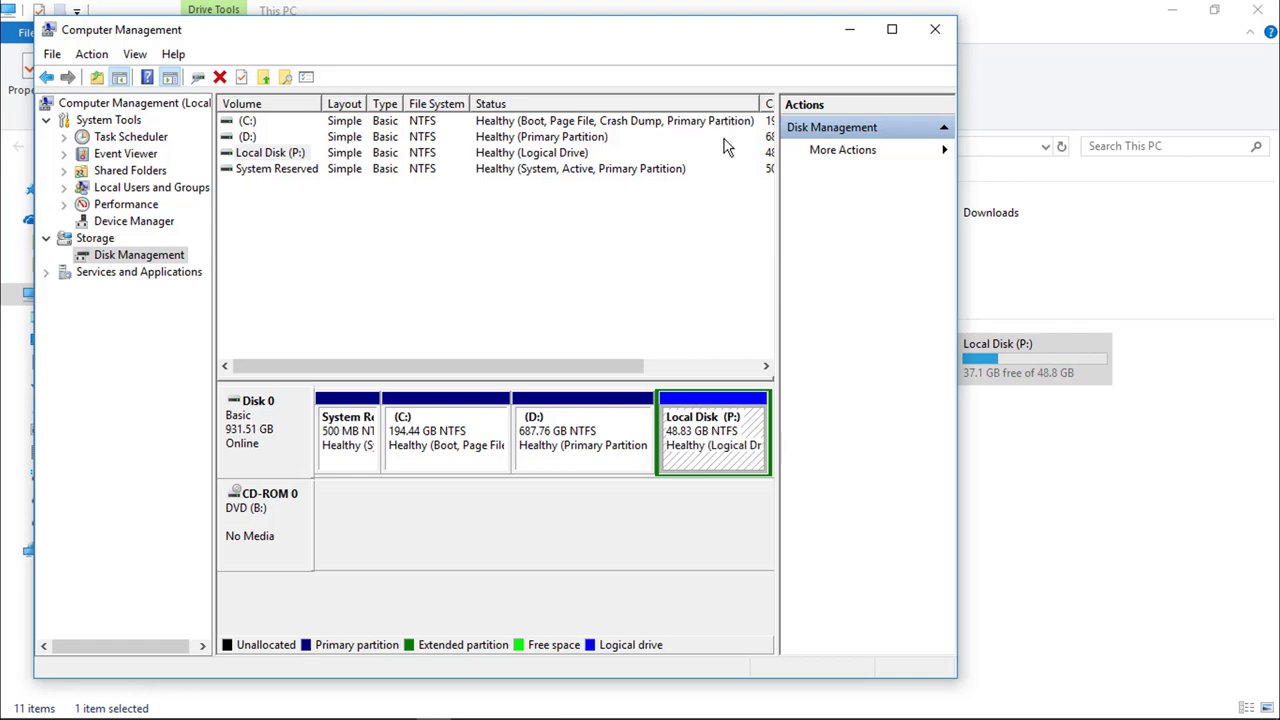
left_click_drag(741, 37, 648, 34)
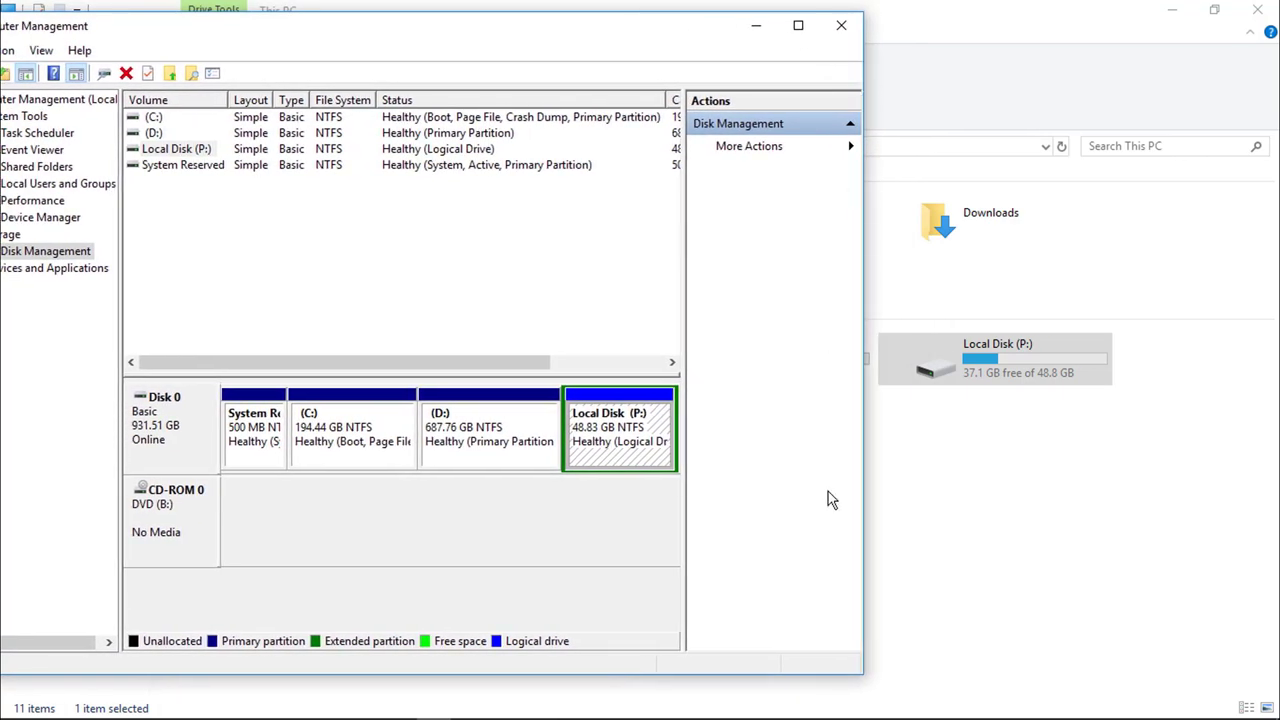
left_click_drag(865, 676, 758, 580)
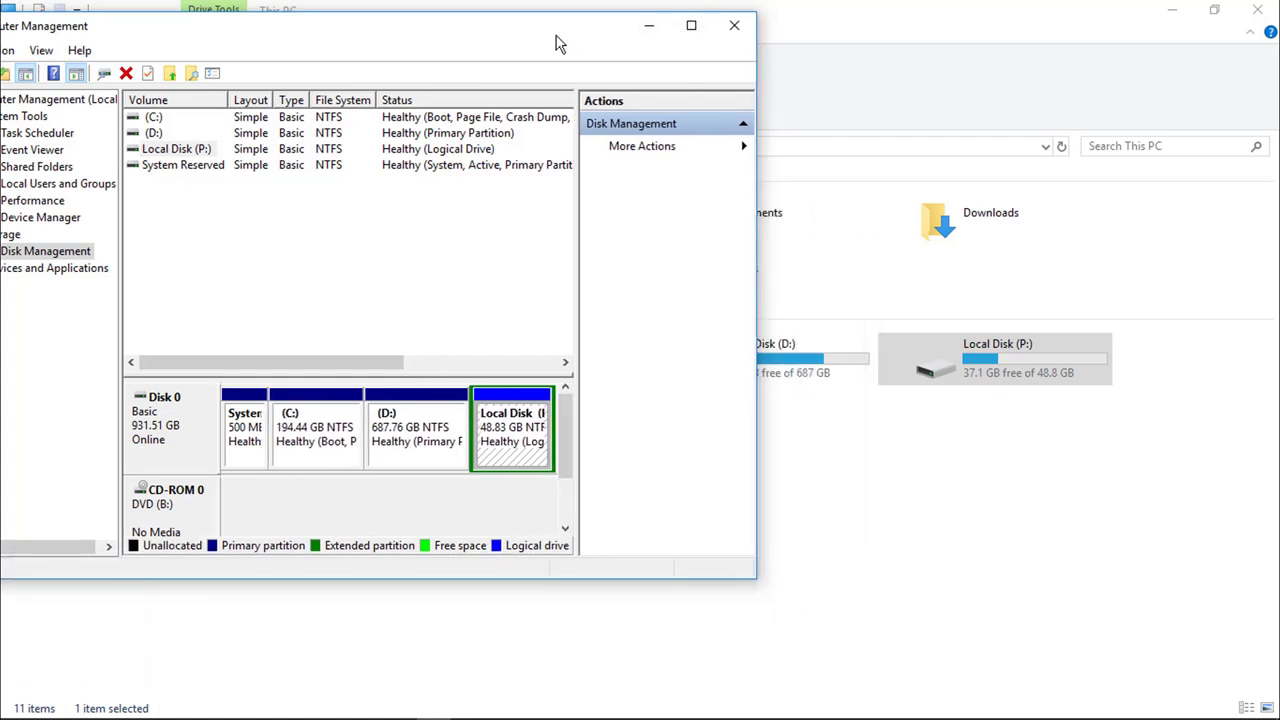
left_click_drag(560, 30, 584, 33)
Remove the drive letter P: from the Local Disk partition and accept the removal.
left_click(545, 428)
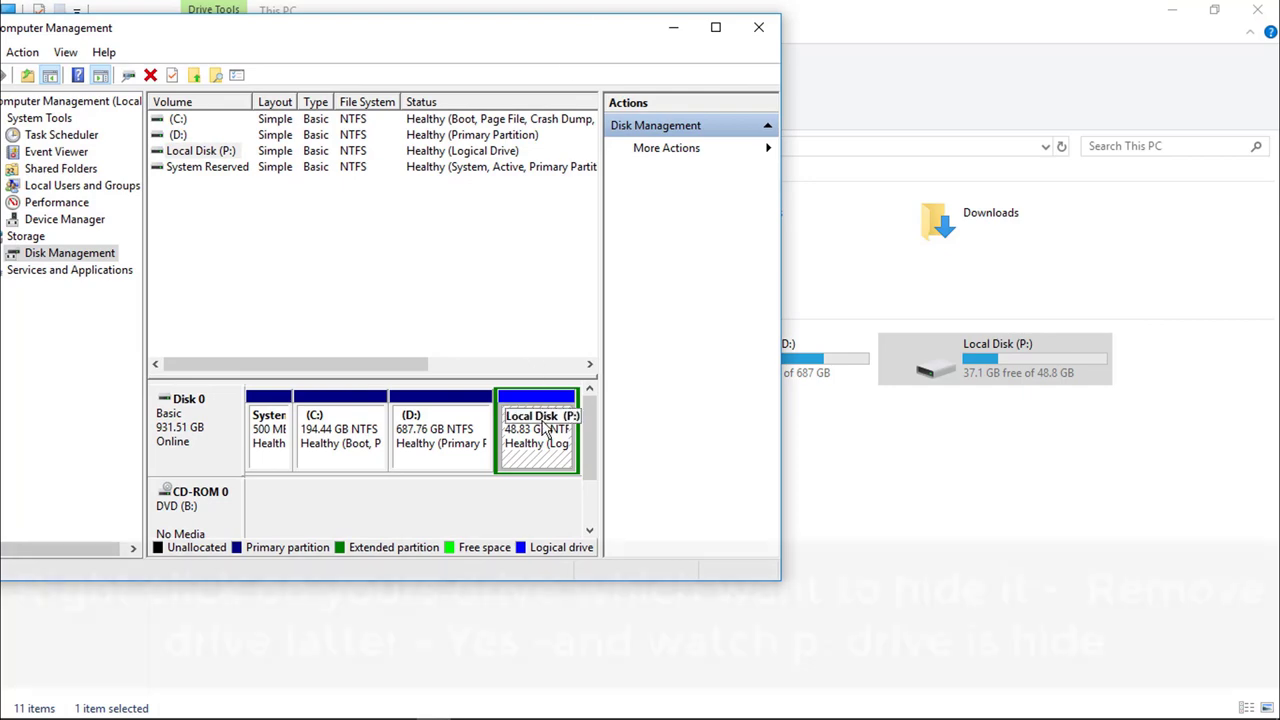
right_click(545, 428)
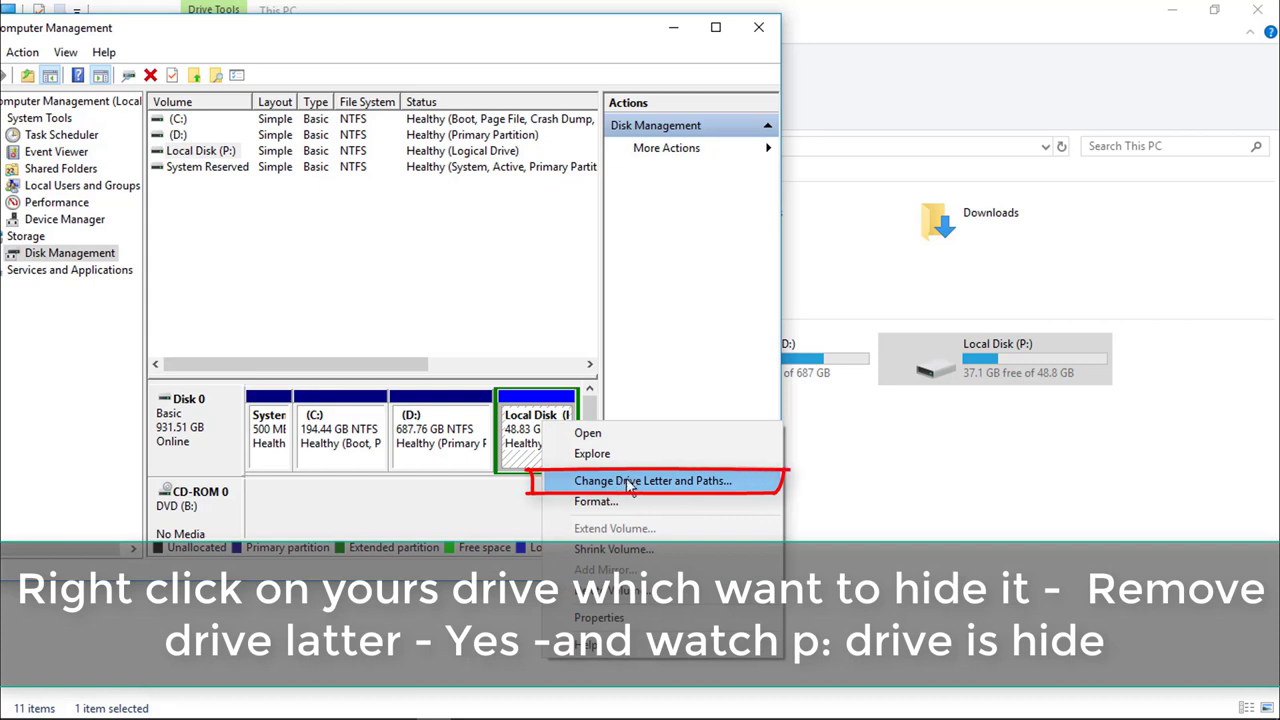
left_click(656, 482)
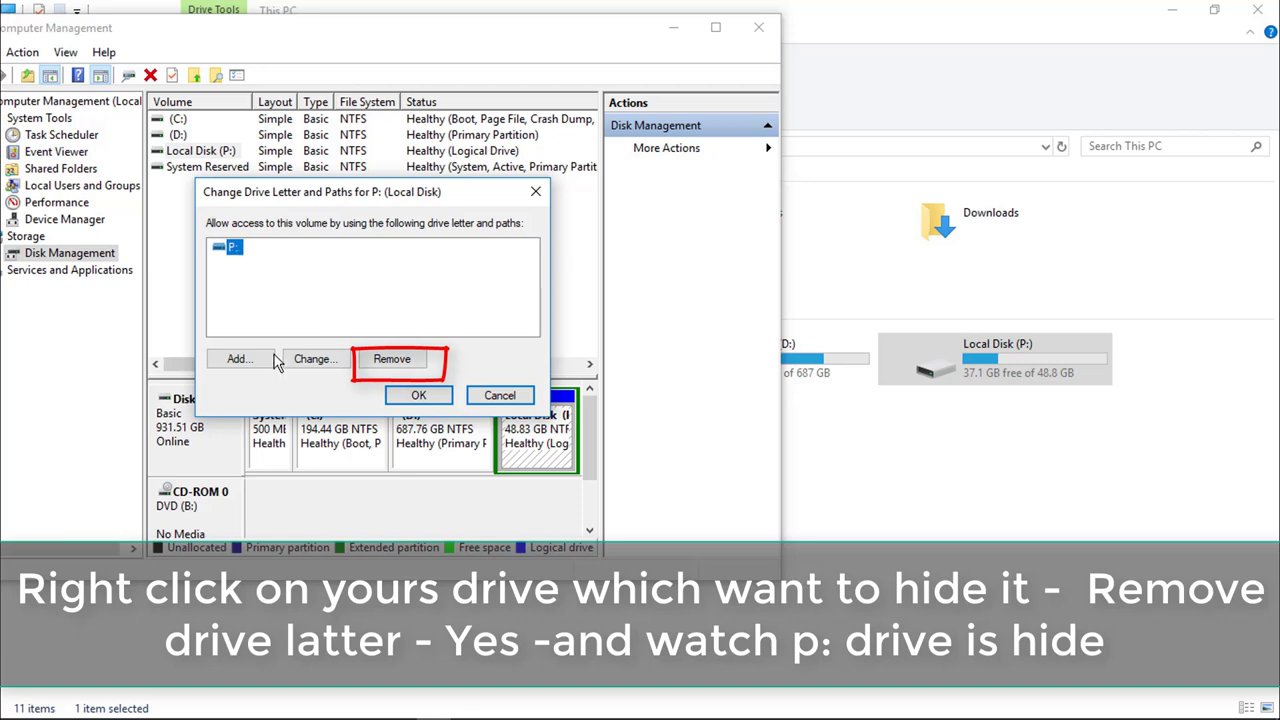
left_click(404, 362)
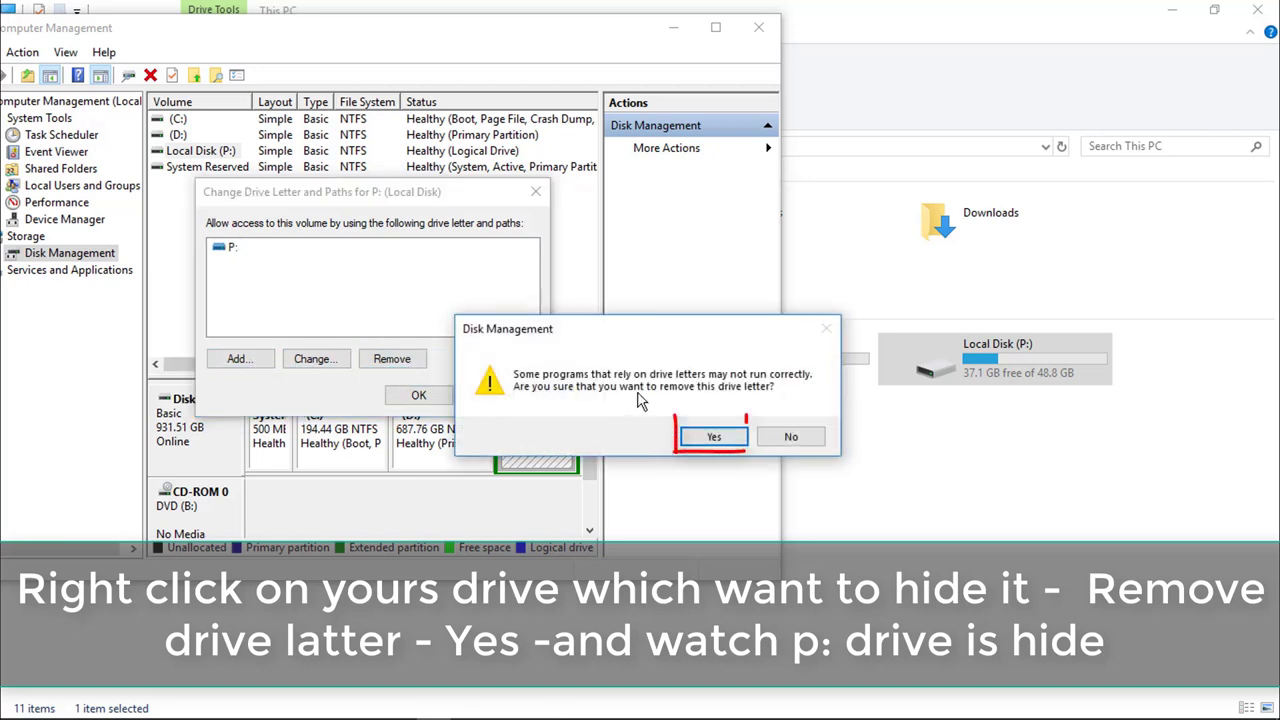
left_click(720, 436)
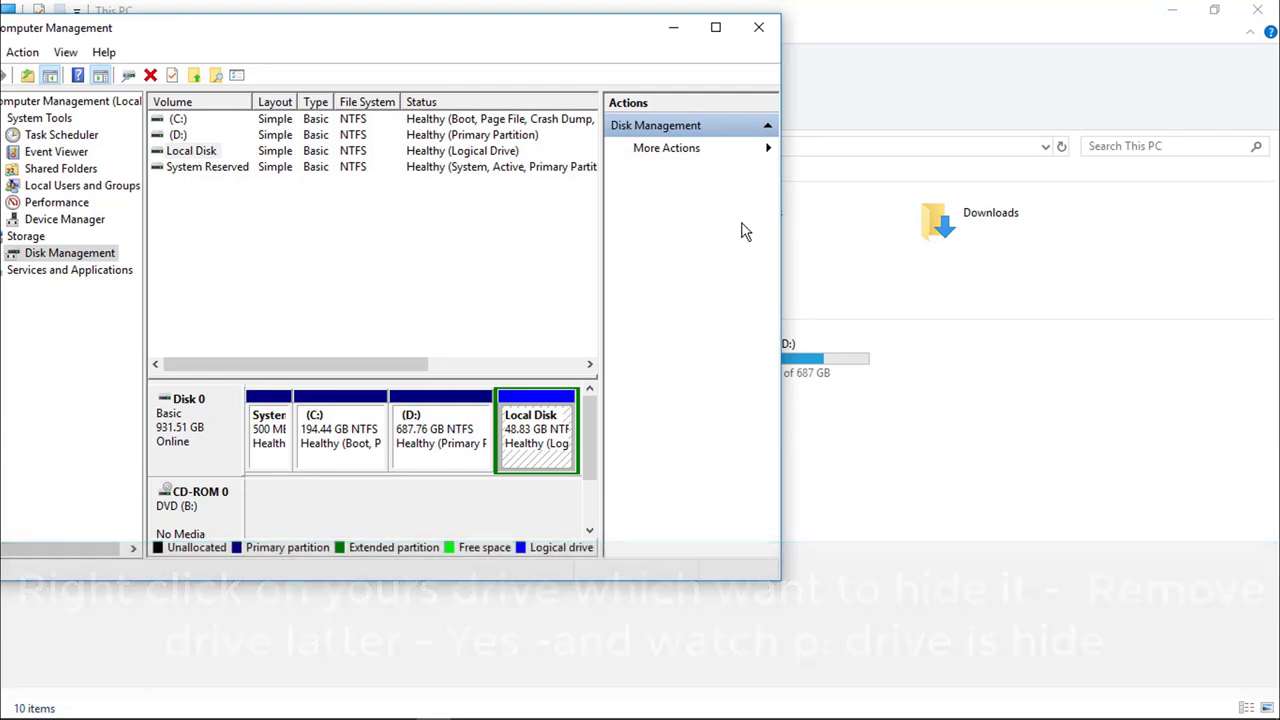
Minimize Computer Management and examine the devices and drives listed in This PC.
left_click(673, 32)
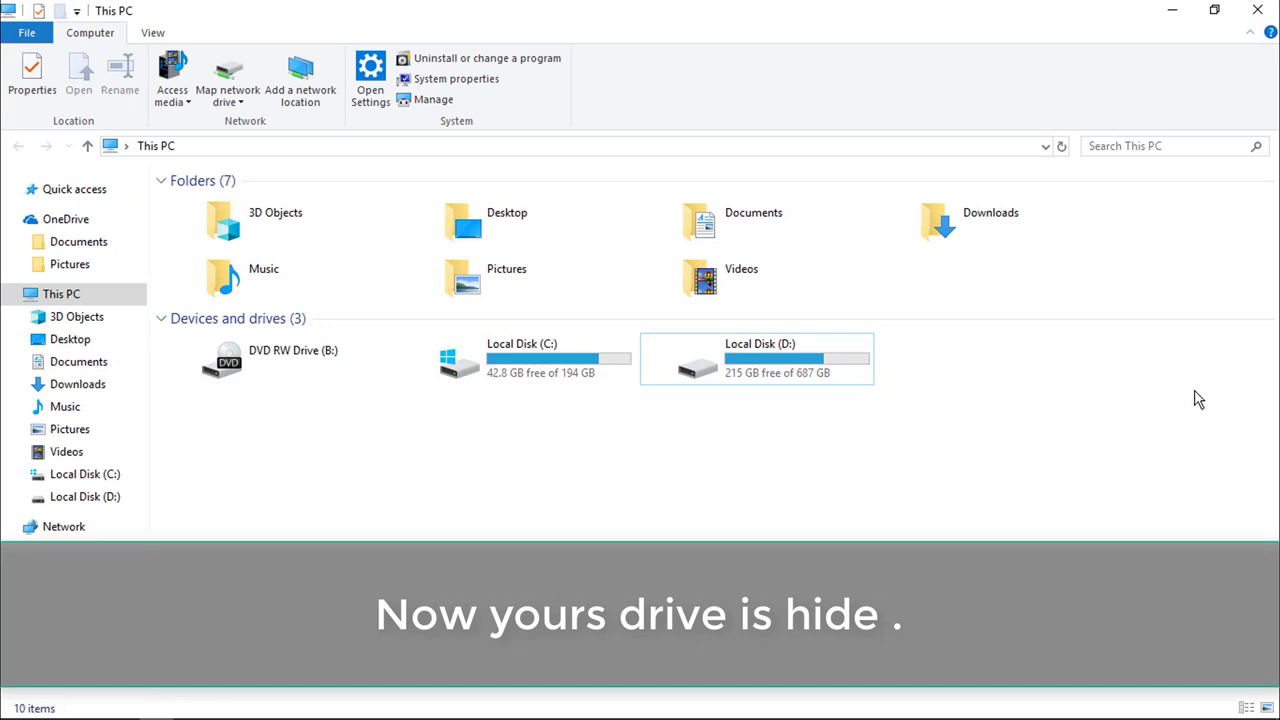
left_click_drag(945, 428, 1144, 374)
left_click_drag(566, 406, 855, 385)
left_click(880, 443)
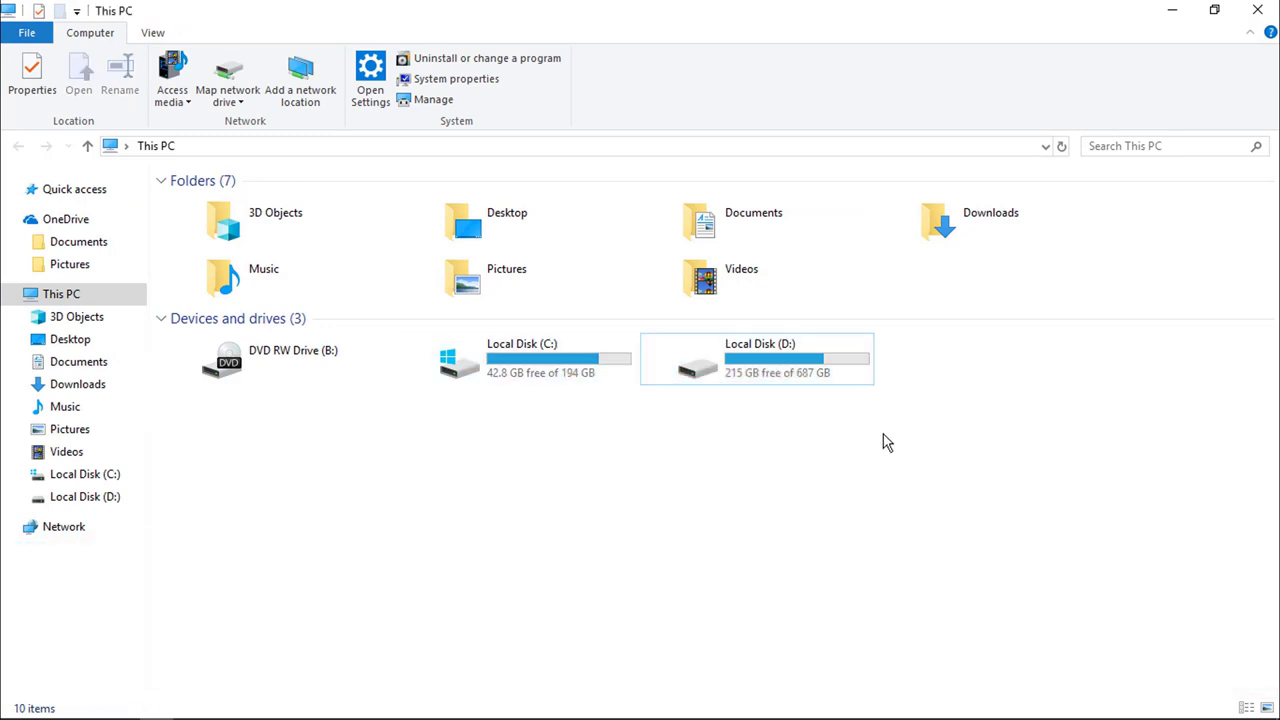
left_click_drag(910, 416, 1160, 352)
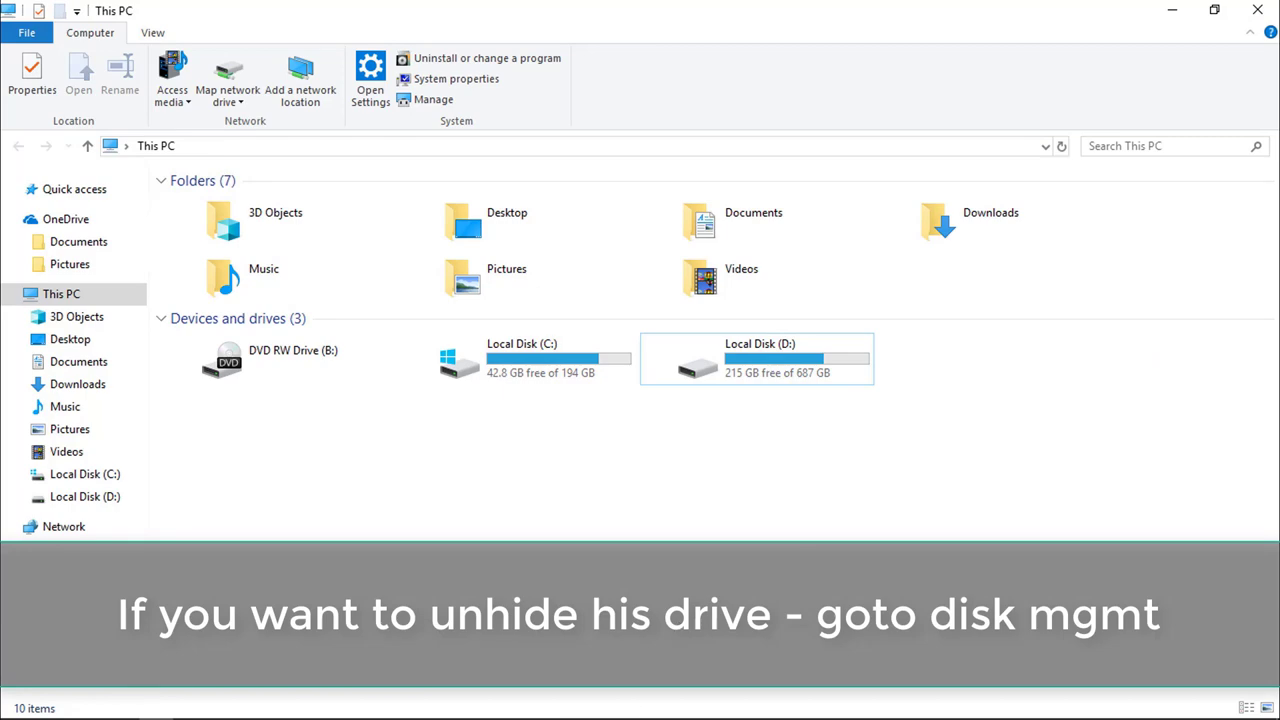
Return to Disk Management and assign drive letter P to the 48.83 GB Local Disk partition.
left_click(433, 706)
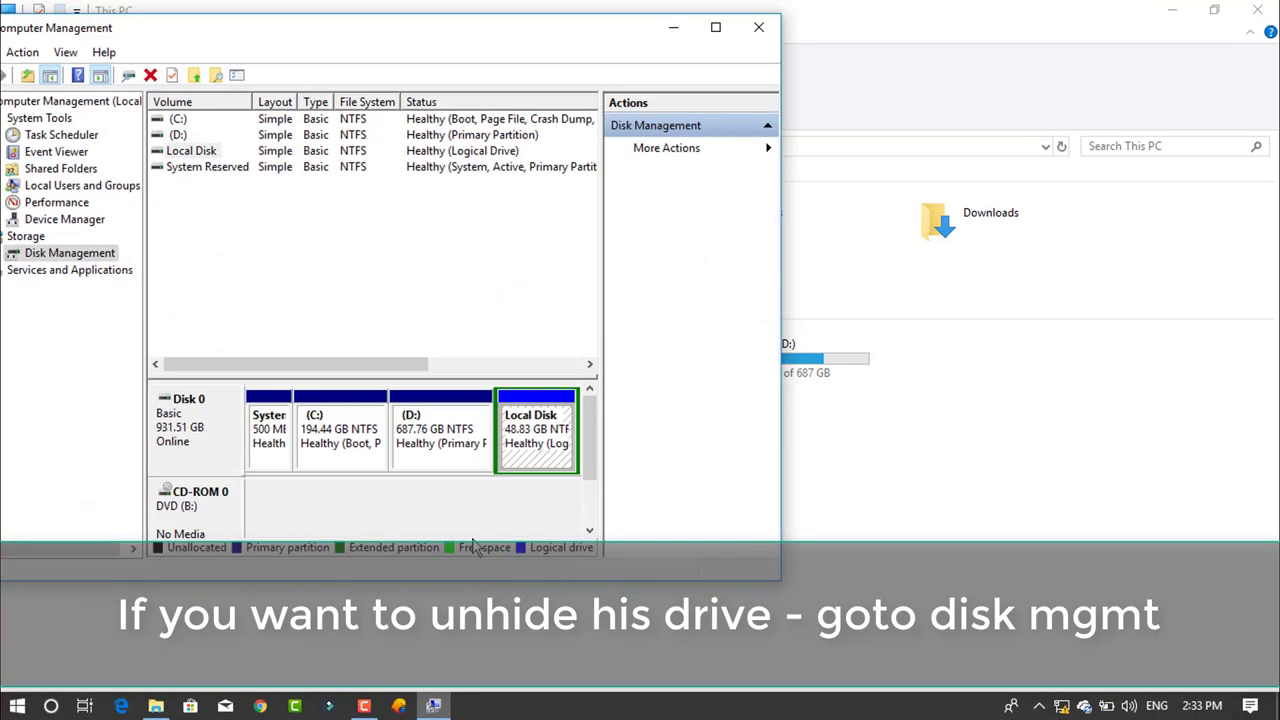
right_click(540, 447)
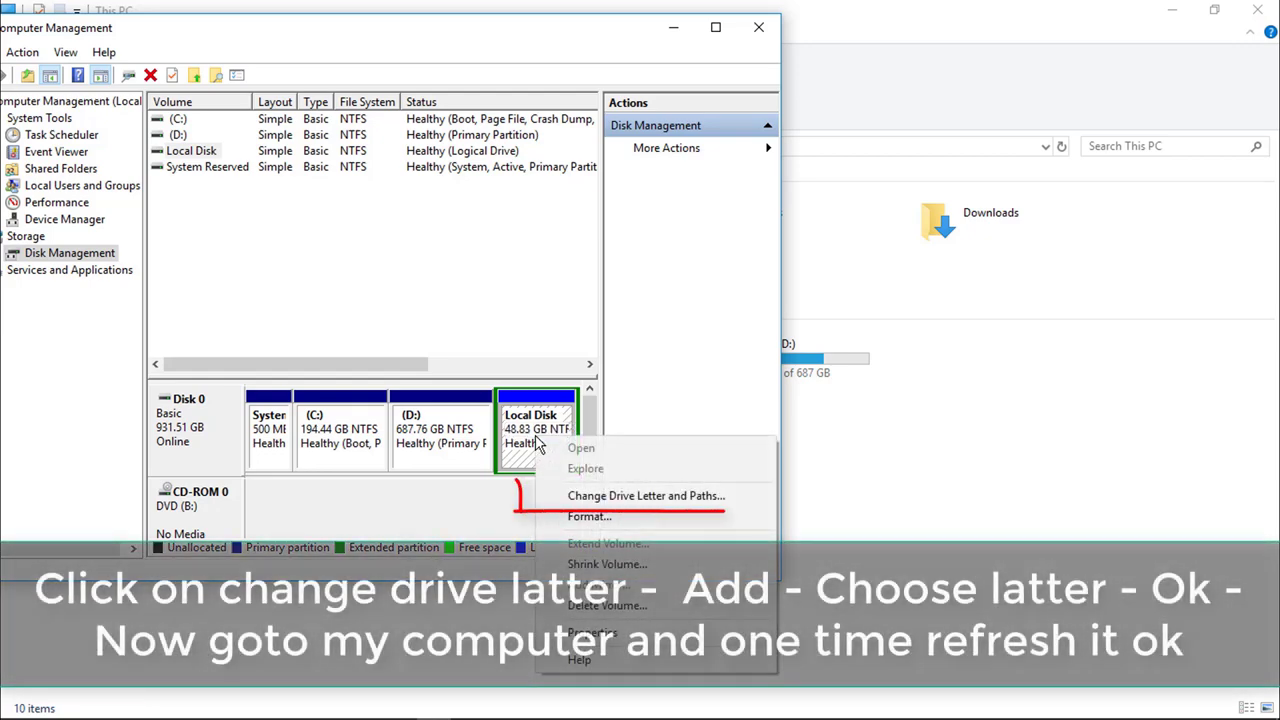
left_click(633, 497)
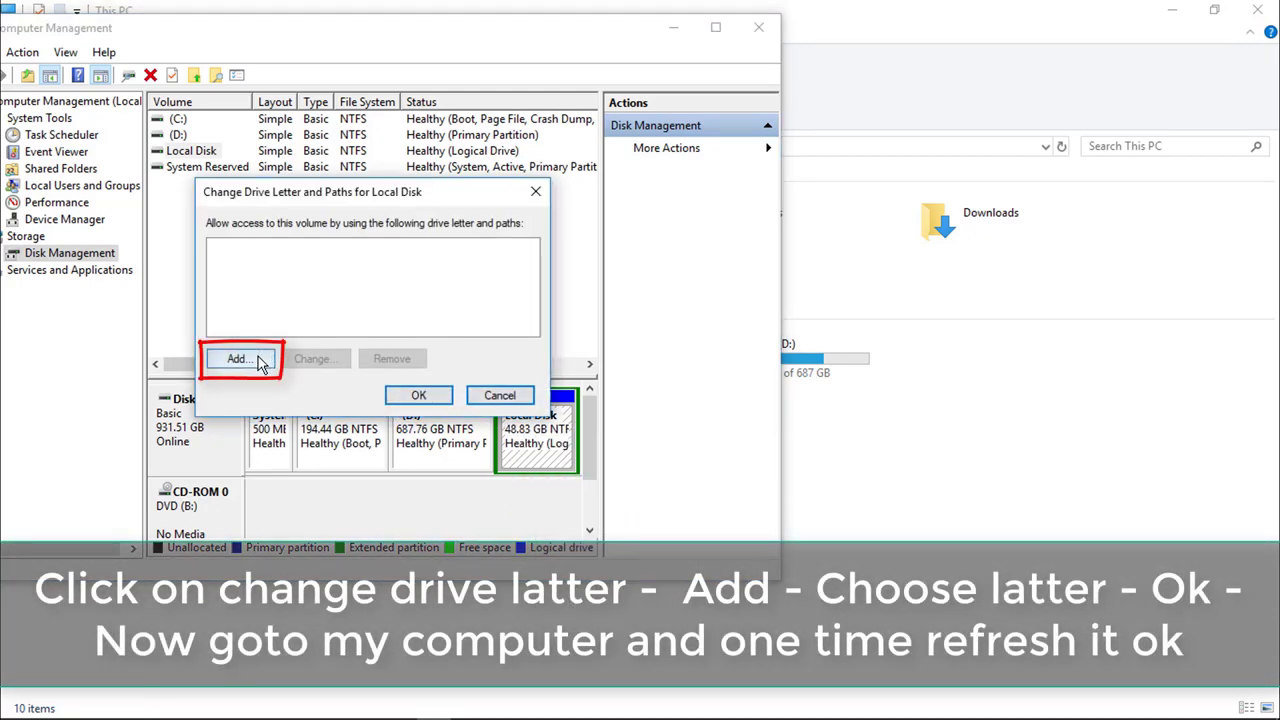
left_click(262, 363)
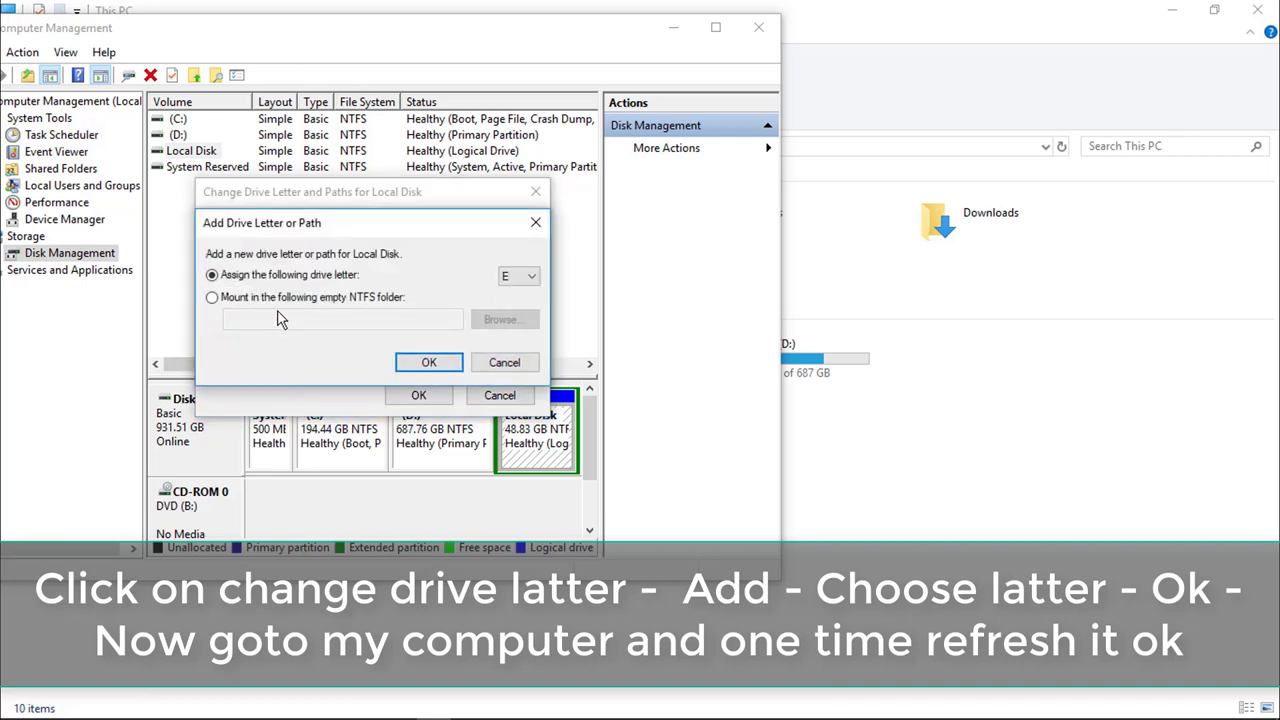
left_click(532, 278)
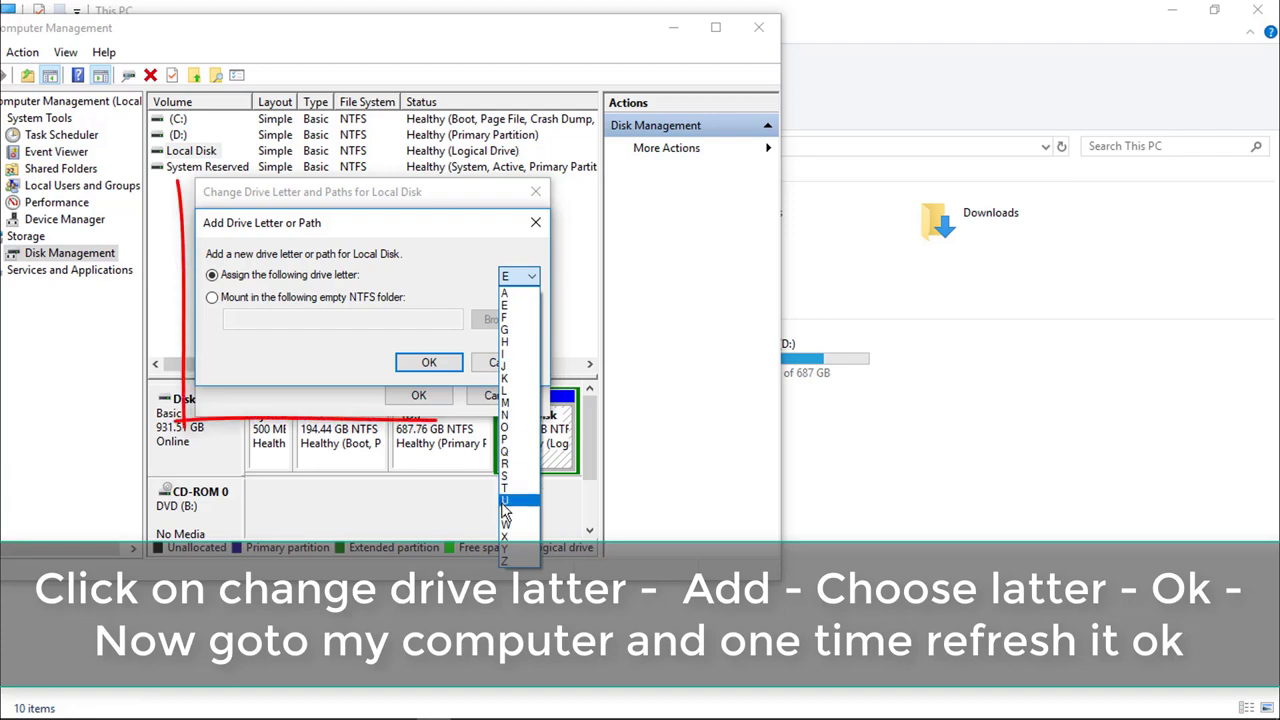
left_click(506, 440)
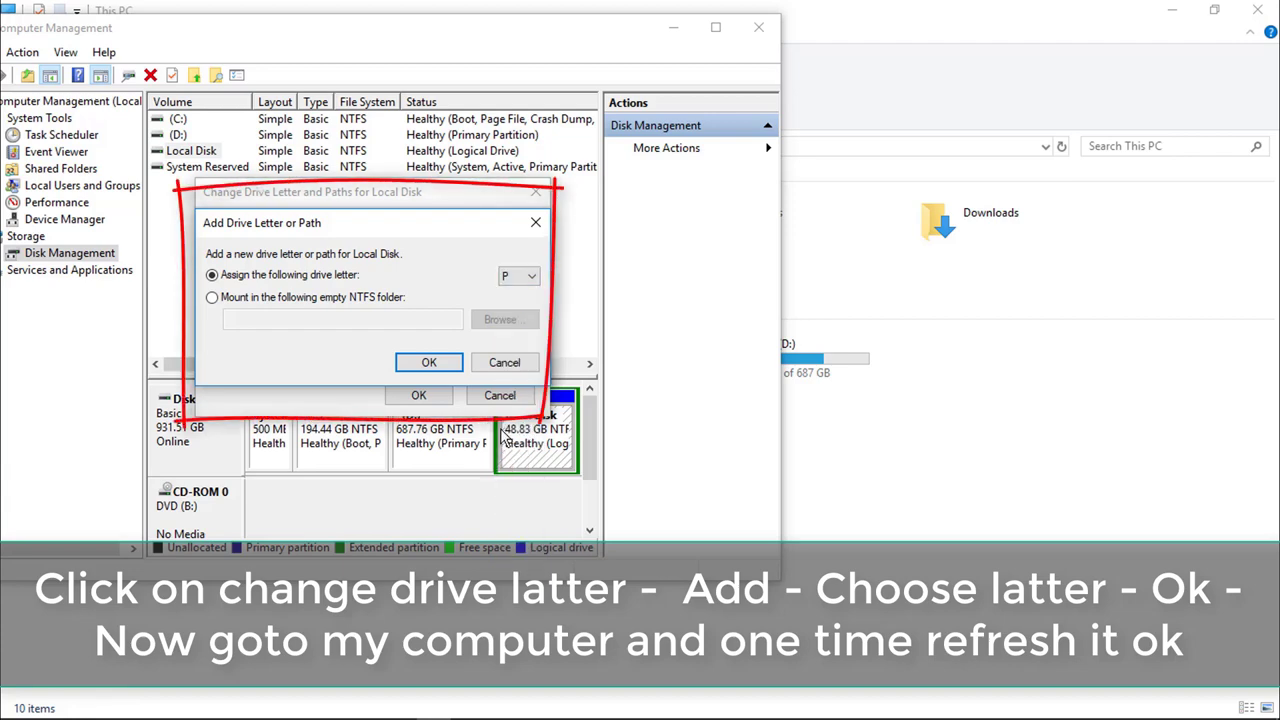
left_click(447, 366)
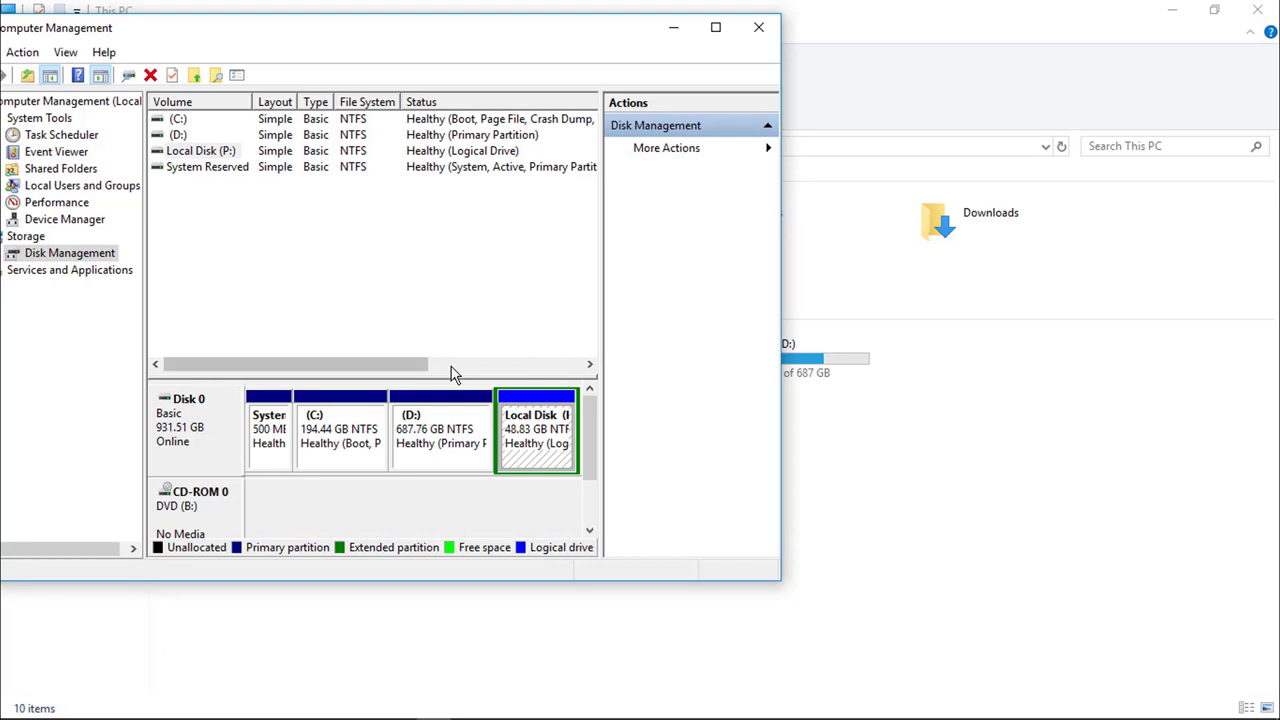
Switch to This PC in File Explorer and refresh its drive list.
left_click(533, 443)
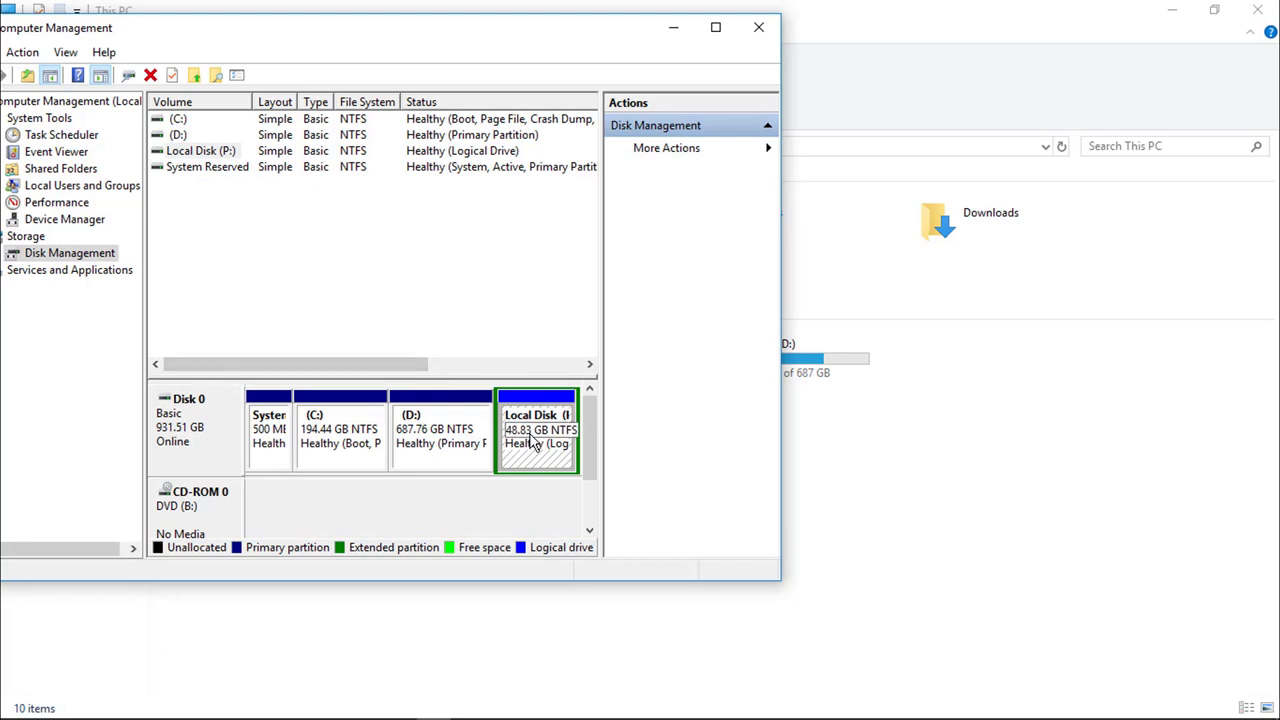
left_click(915, 430)
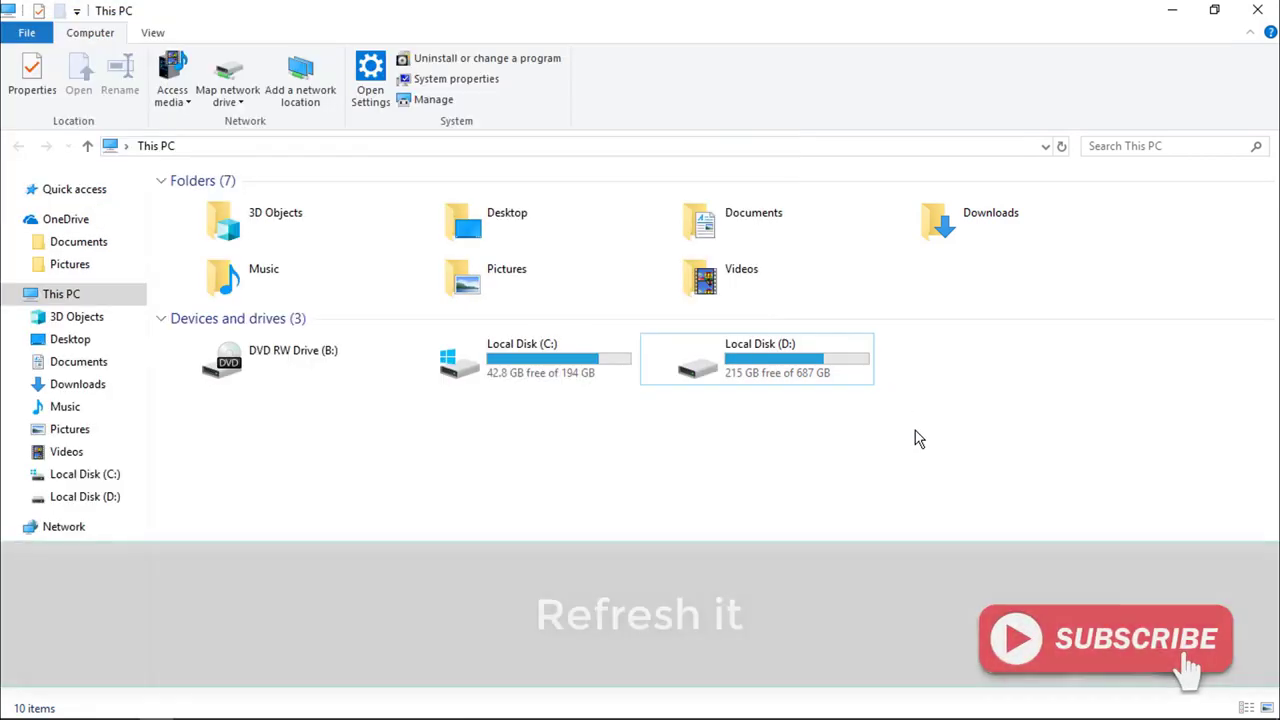
right_click(915, 430)
left_click(955, 507)
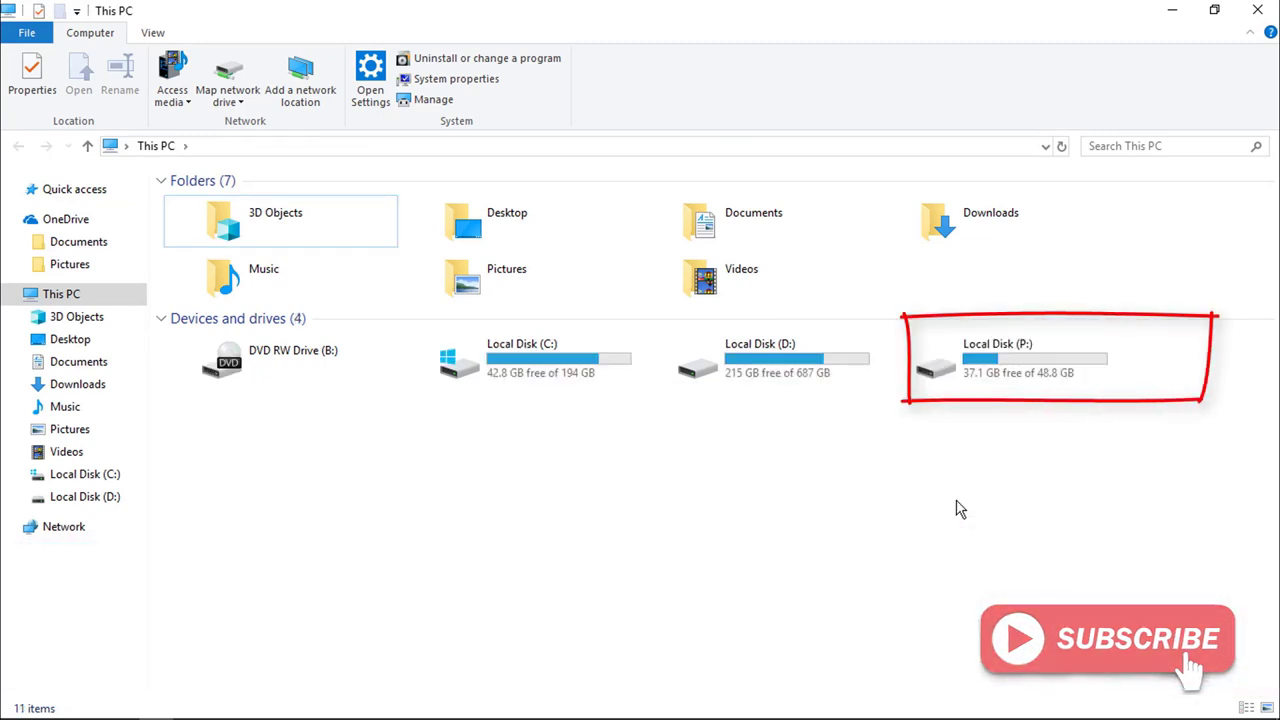
right_click(855, 486)
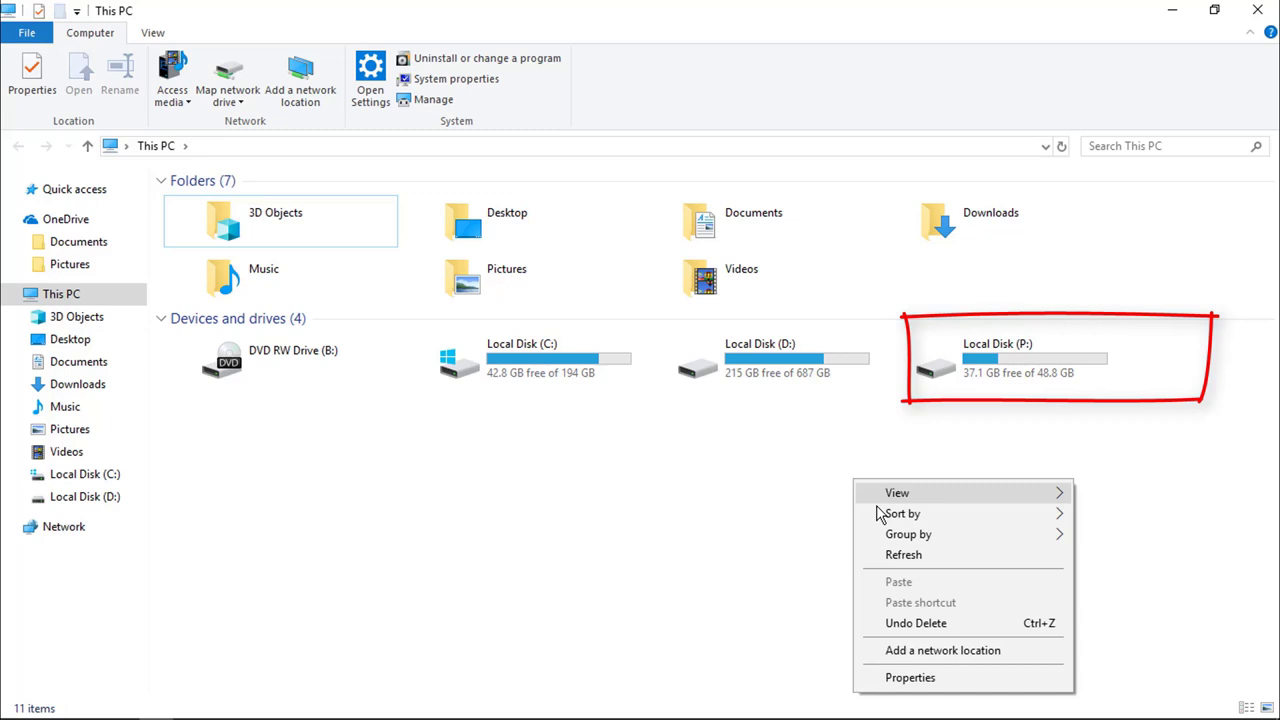
left_click(906, 554)
Open Local Disk (P:) to check its files, then close File Explorer and Computer Management.
double_click(1015, 385)
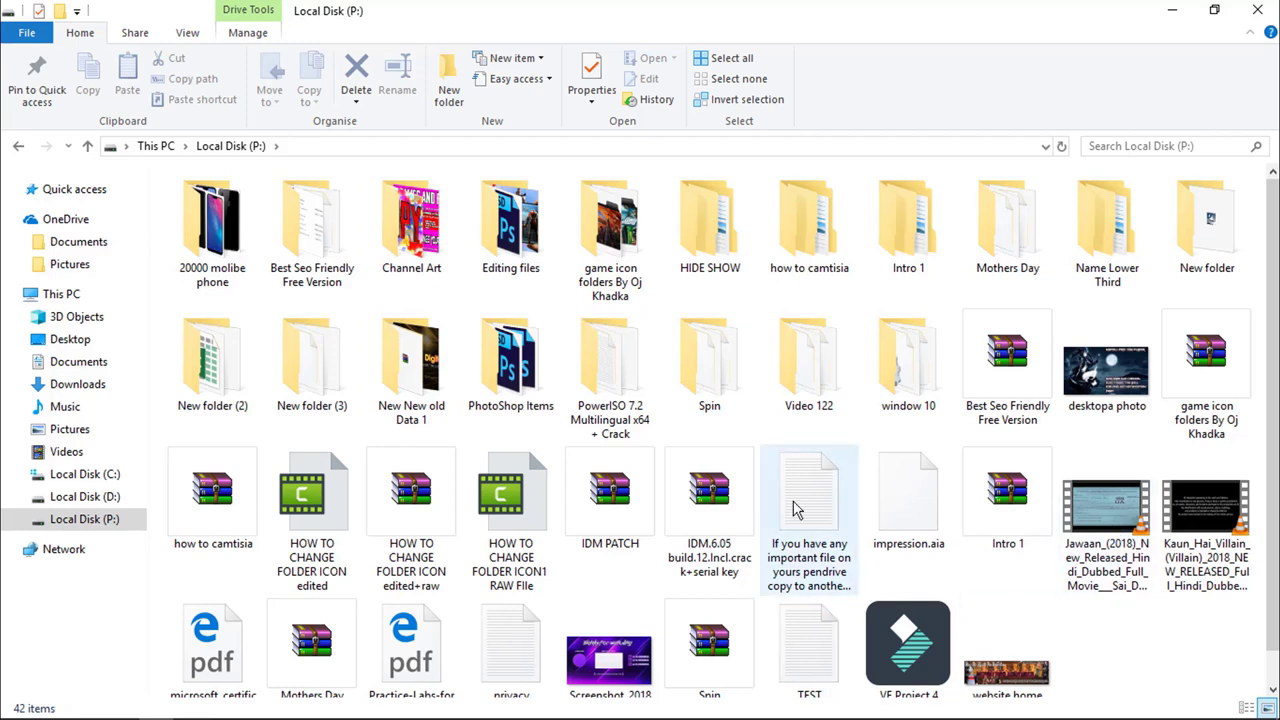
left_click(88, 146)
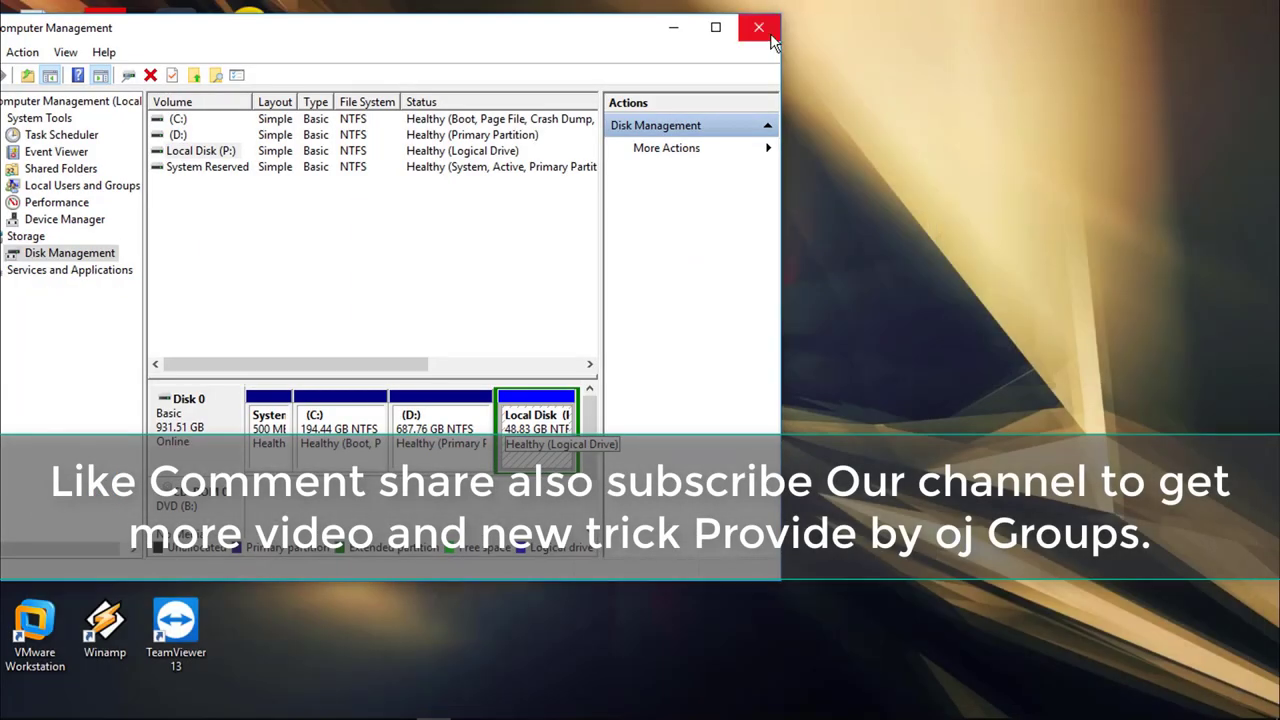
left_click(462, 424)
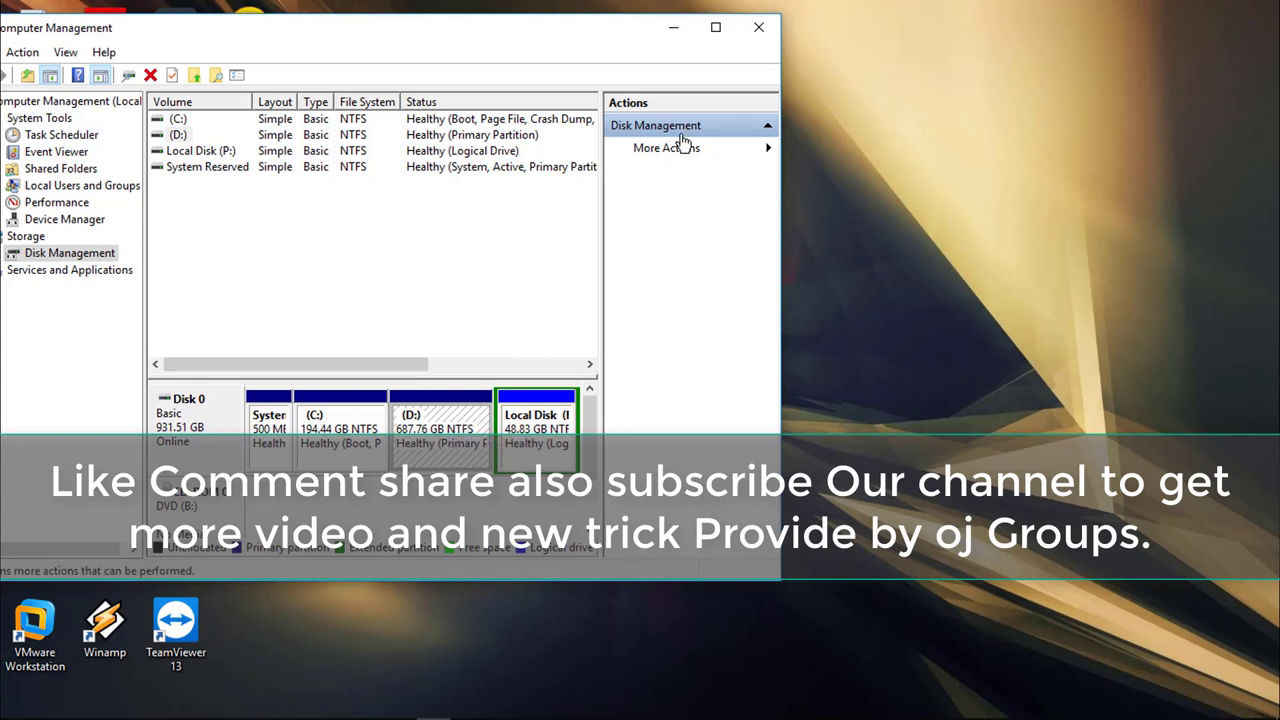
left_click(769, 36)
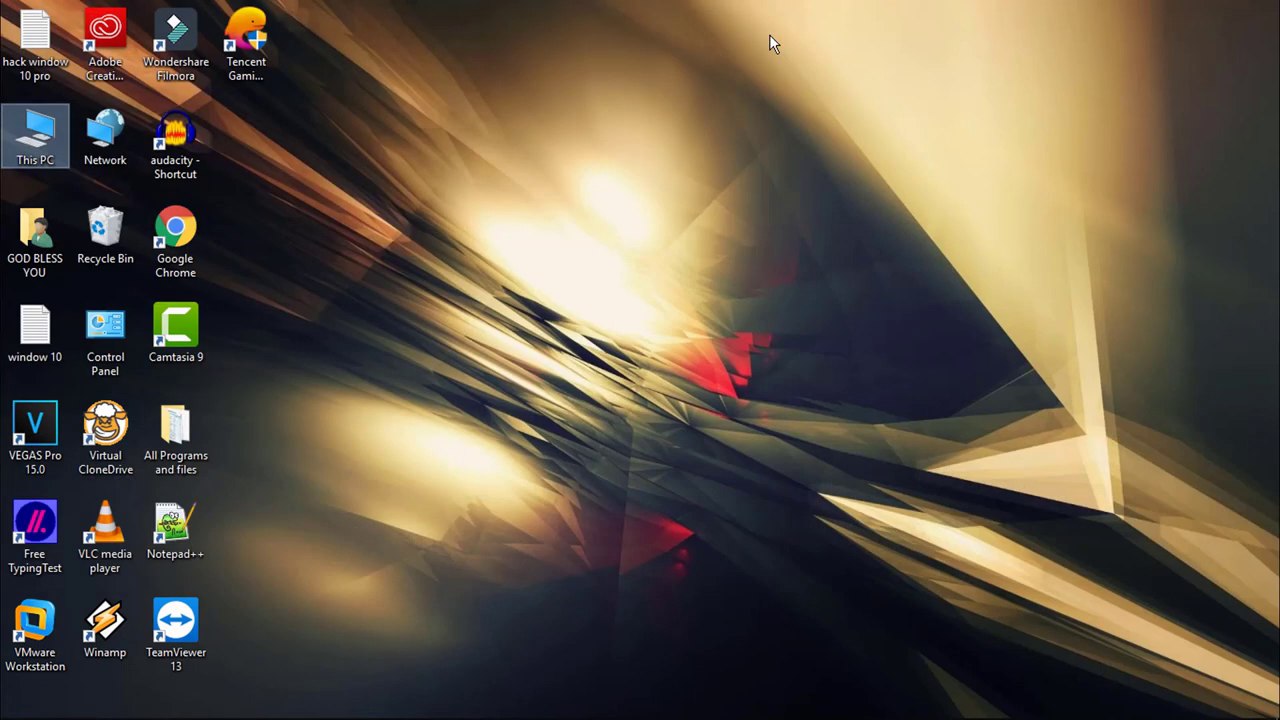